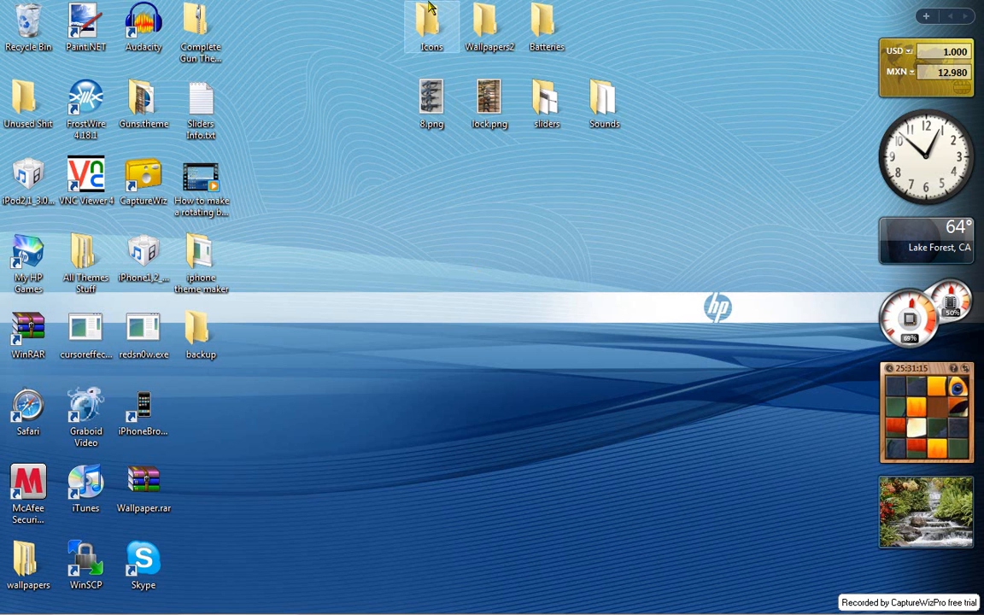
- Look through the Icons folder and the Wallpapers2 folder on the desktop, closing each one after viewing
{"action": "double_click", "coordinate": [430, 9]}
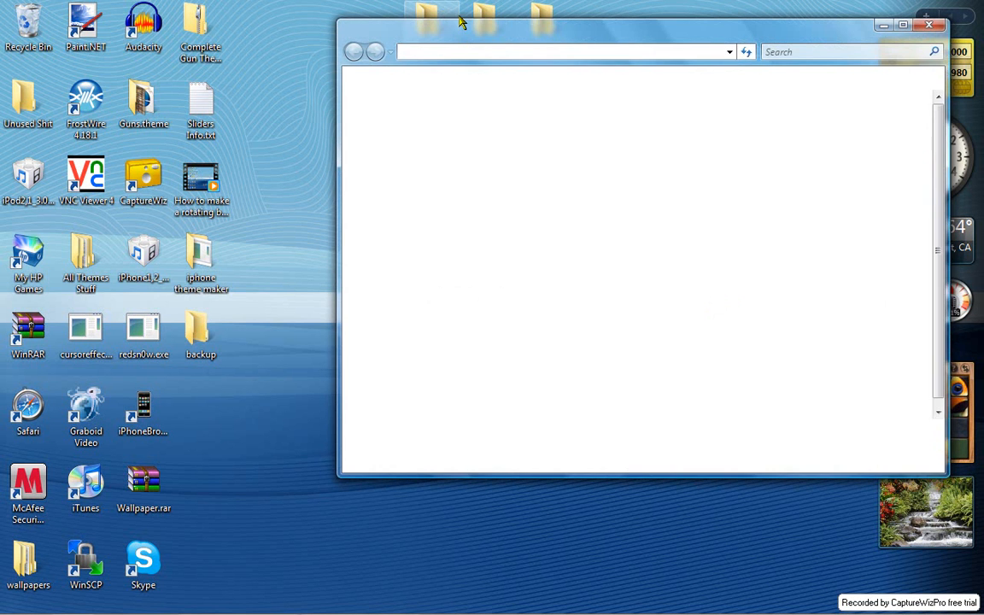
{"action": "left_click_drag", "start_coordinate": [460, 21], "coordinate": [361, 88]}
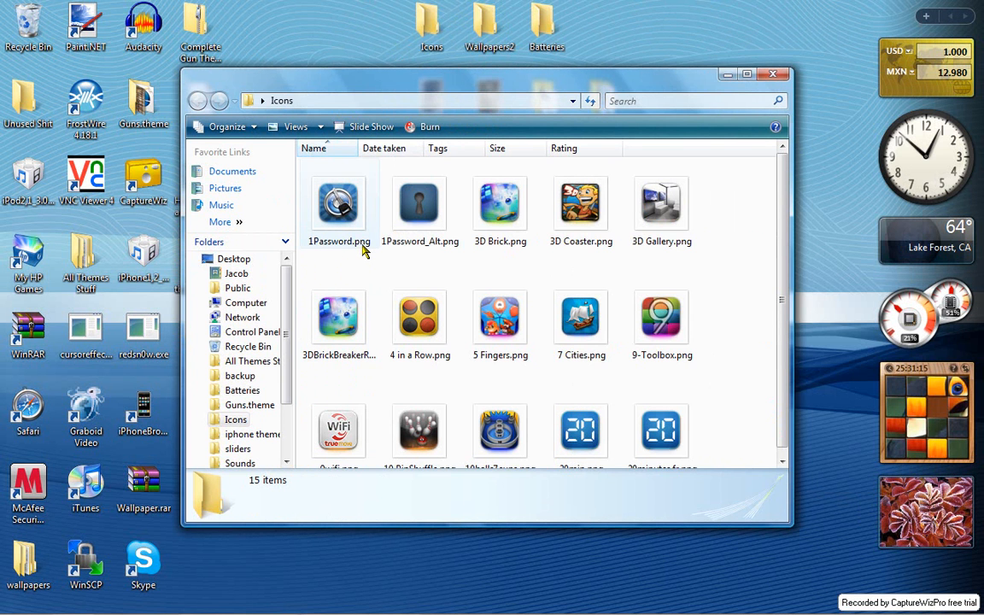
{"action": "mouse_move", "coordinate": [363, 247]}
{"action": "mouse_move", "coordinate": [316, 250]}
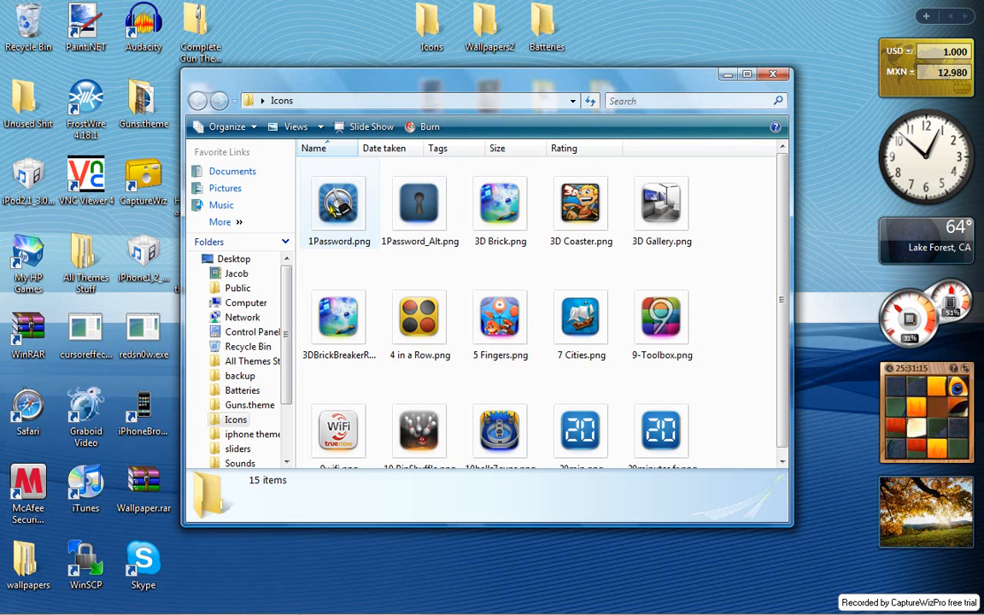
{"action": "left_click", "coordinate": [769, 76]}
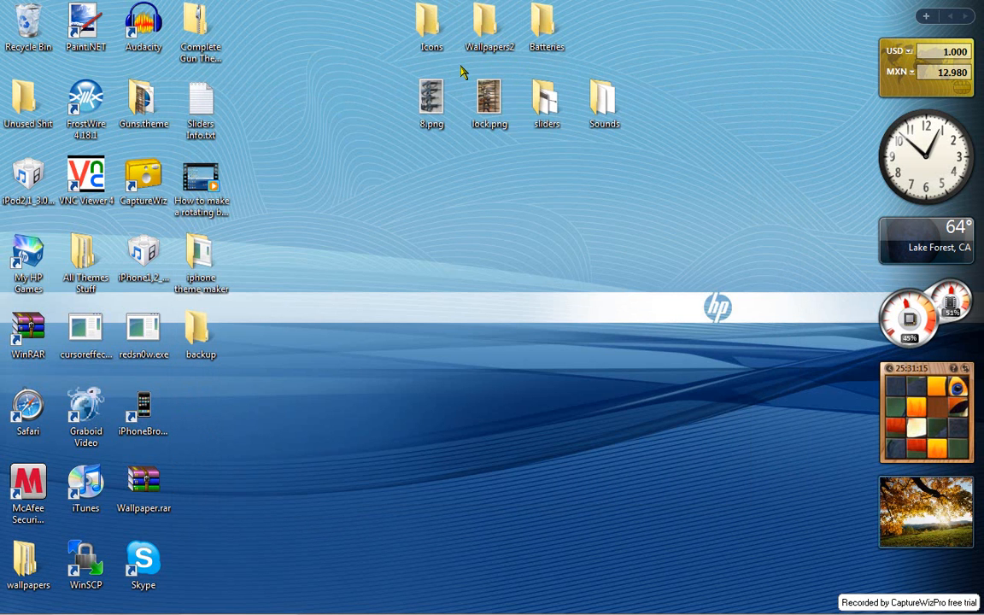
{"action": "double_click", "coordinate": [491, 26]}
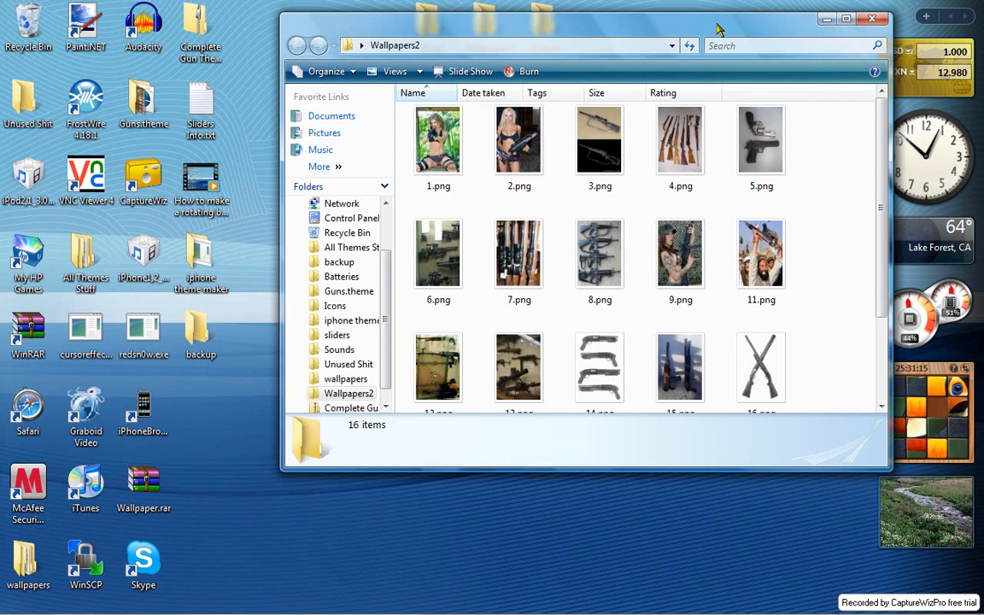
{"action": "left_click", "coordinate": [870, 19]}
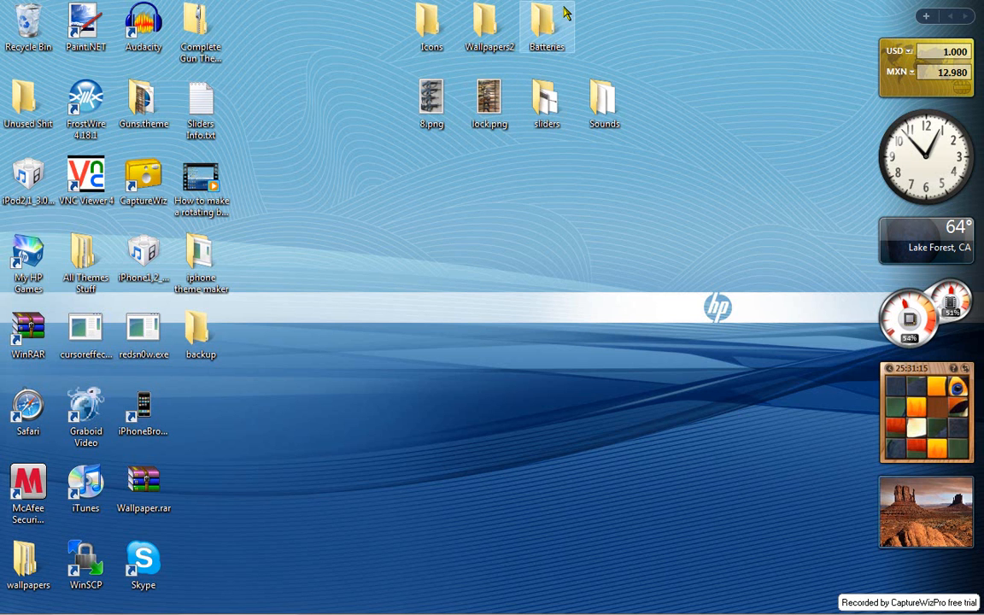
- Look through all the battery images in the desktop's Batteries folder, then close it
{"action": "double_click", "coordinate": [480, 25]}
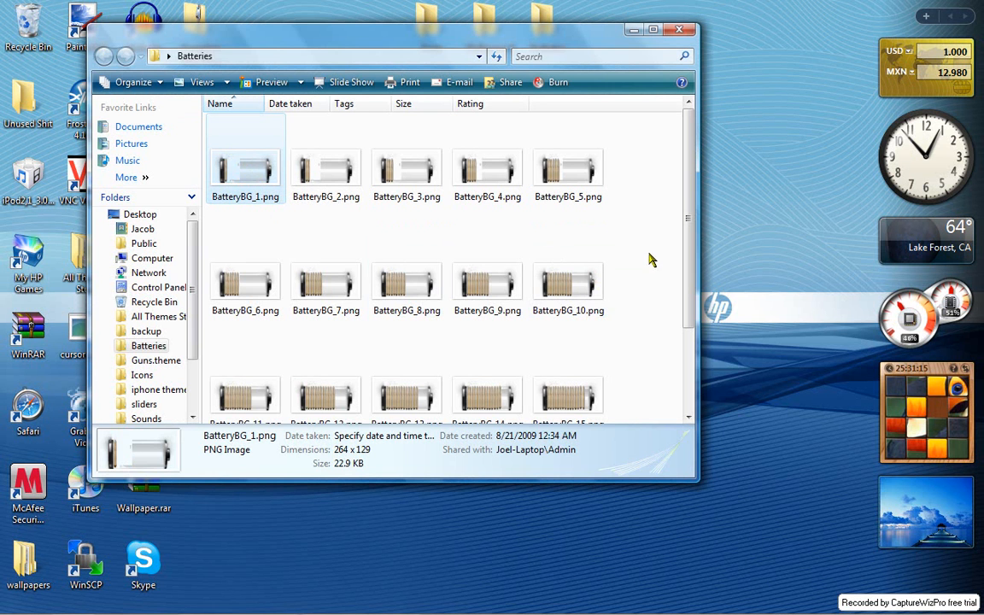
{"action": "left_click", "coordinate": [253, 214]}
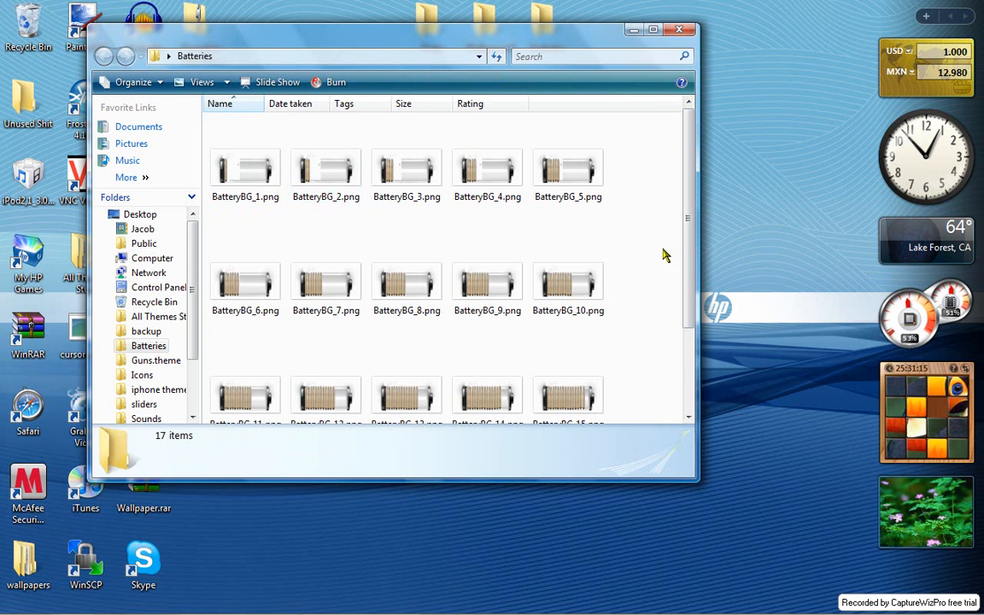
{"action": "scroll", "coordinate": [695, 242], "scroll_direction": "down", "scroll_amount": 2}
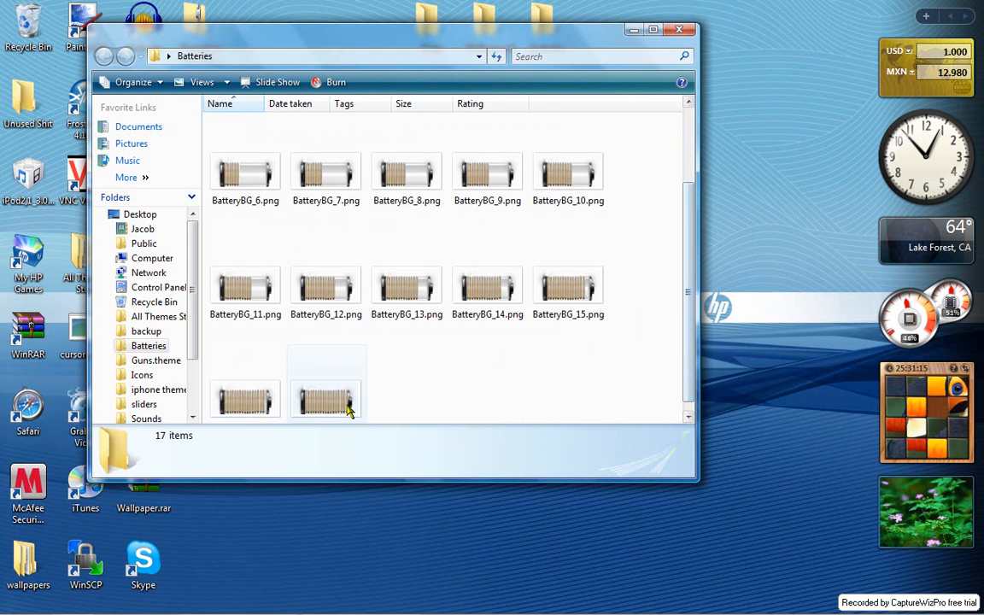
{"action": "scroll", "coordinate": [686, 282], "scroll_direction": "down", "scroll_amount": 1}
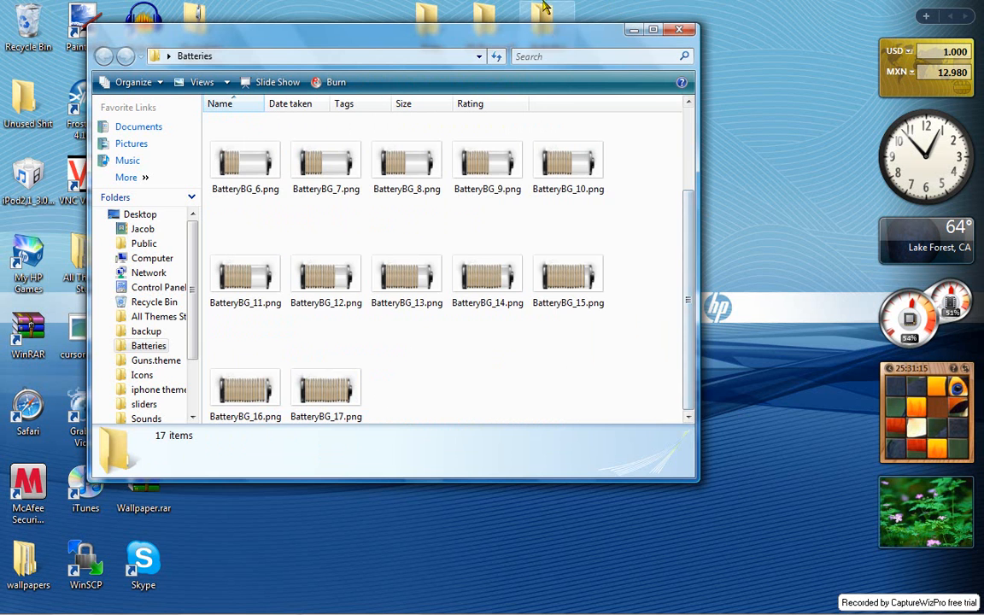
{"action": "left_click", "coordinate": [679, 32]}
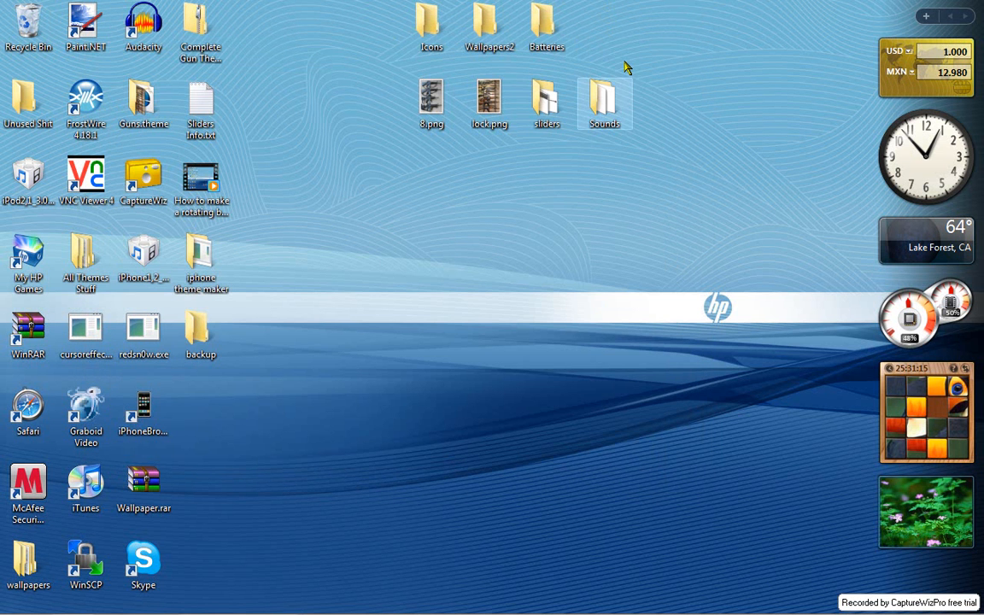
- Check the slider images in the sliders folder and the audio files in the Sounds folder, closing both
{"action": "double_click", "coordinate": [552, 117]}
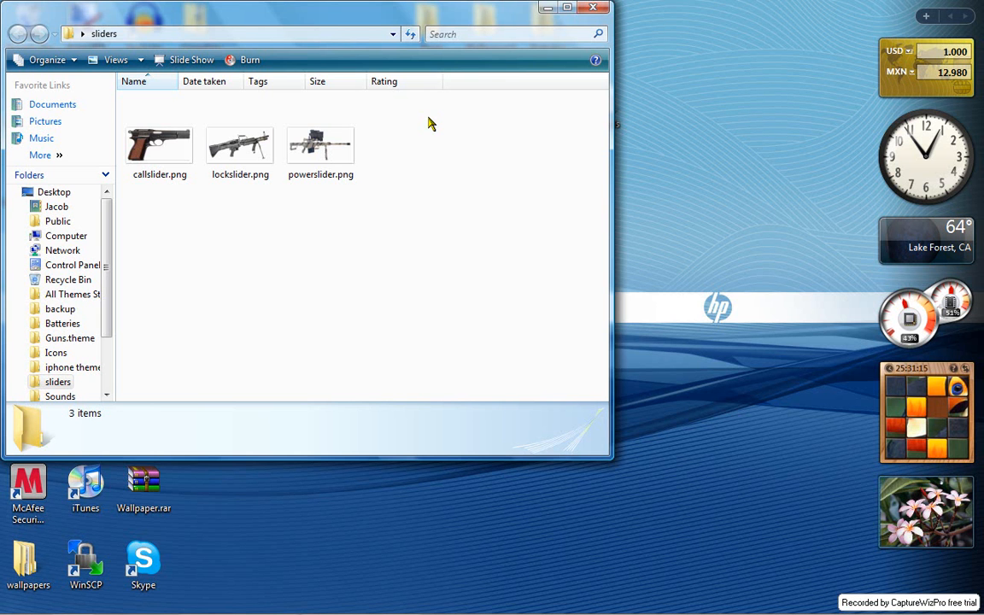
{"action": "left_click", "coordinate": [601, 6]}
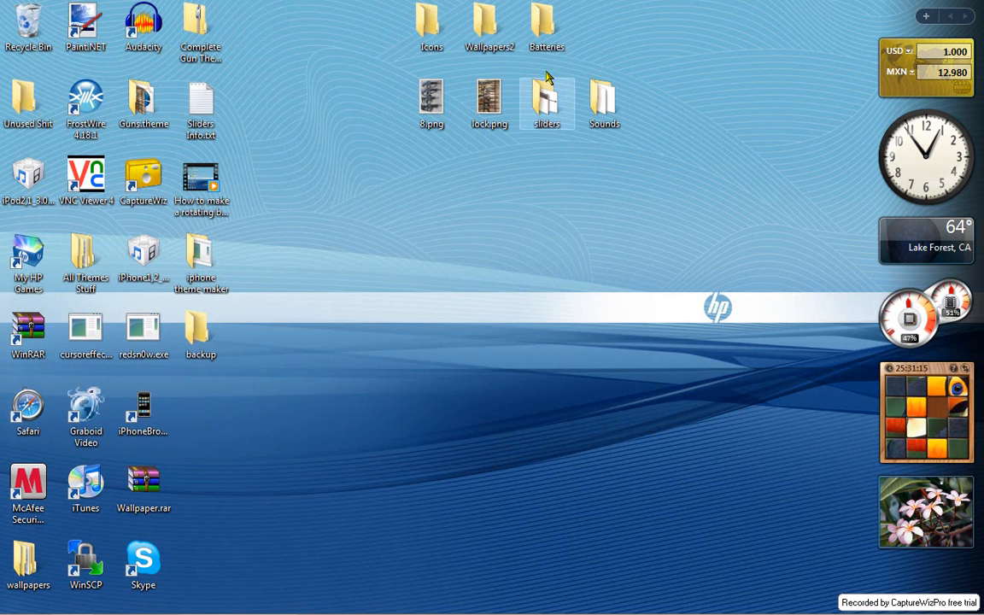
{"action": "double_click", "coordinate": [601, 123]}
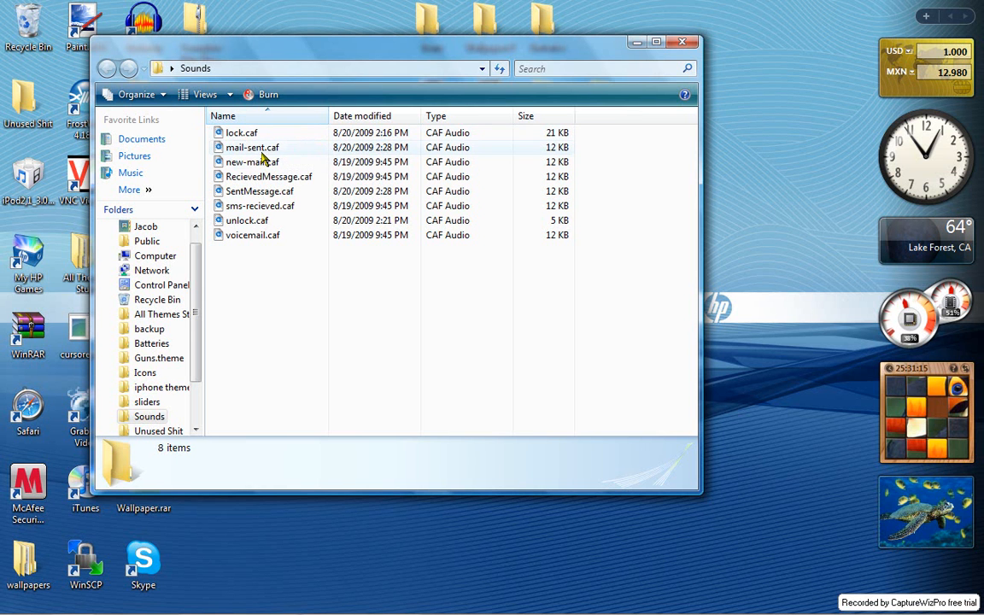
{"action": "left_click", "coordinate": [682, 43]}
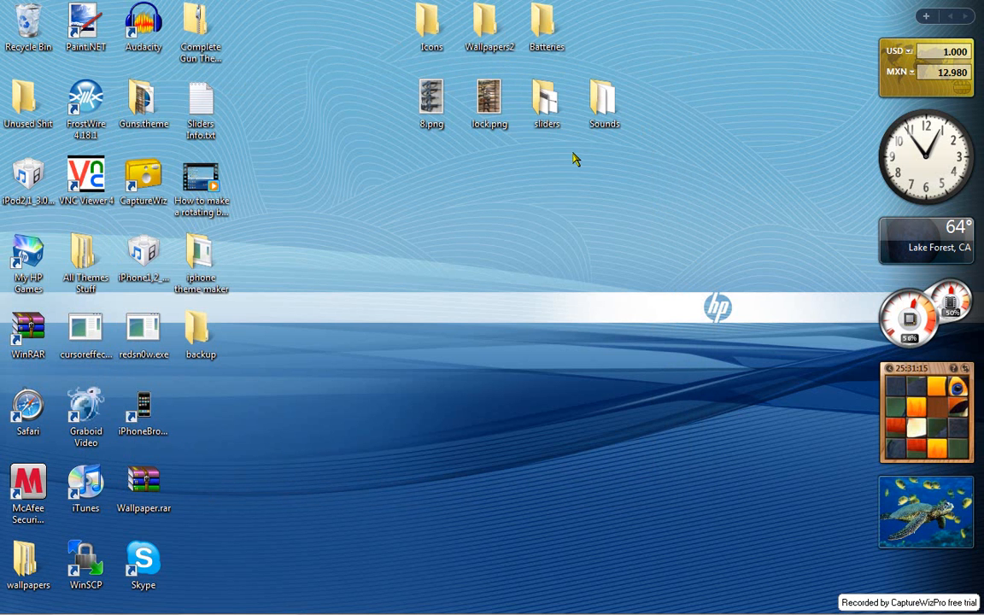
- Switch to iPhone Theme Maker and name the theme guns2
{"action": "mouse_move", "coordinate": [148, 608]}
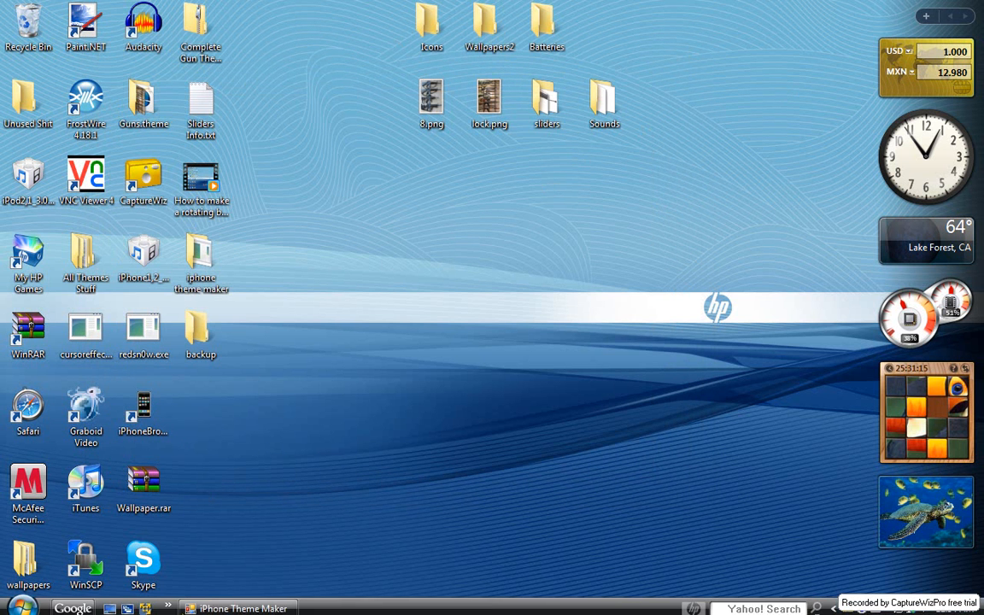
{"action": "mouse_move", "coordinate": [229, 609]}
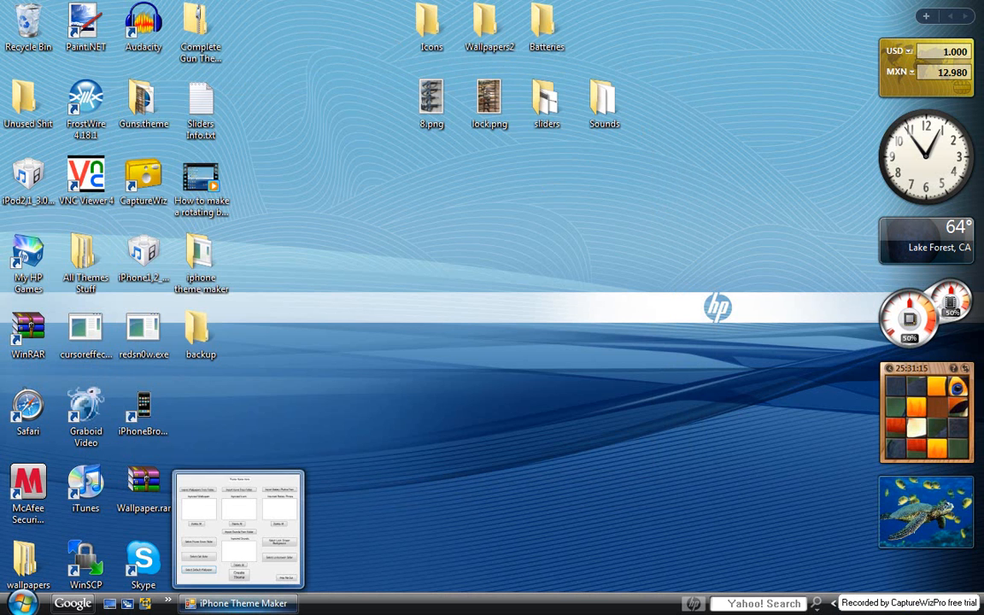
{"action": "left_click", "coordinate": [232, 608]}
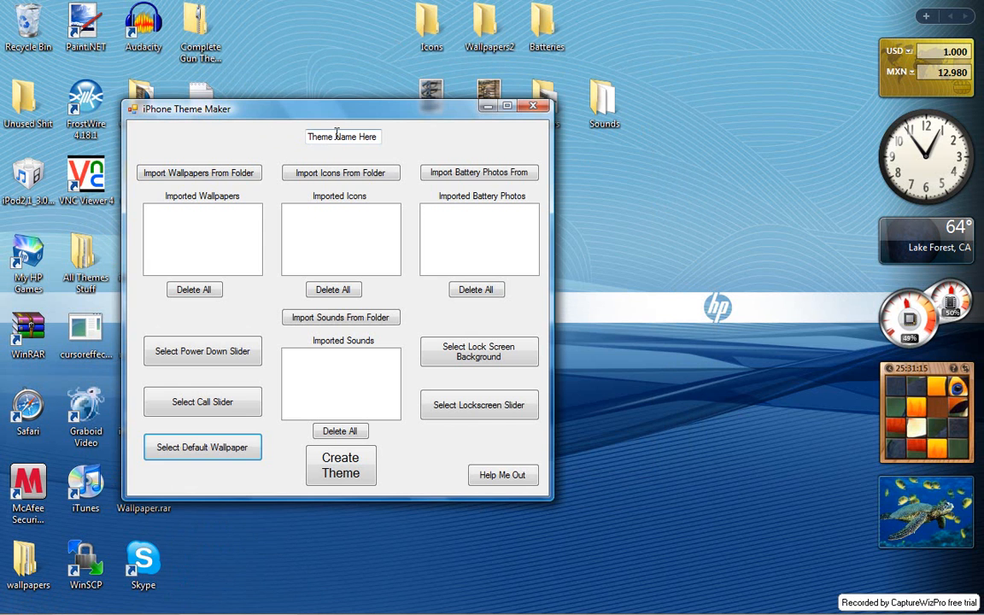
{"action": "left_click", "coordinate": [334, 138]}
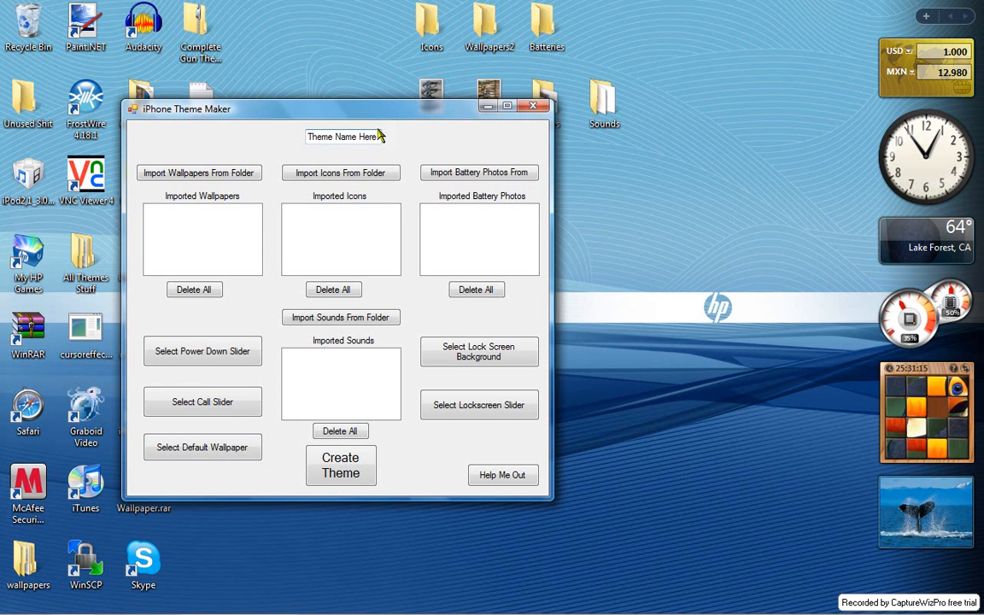
{"action": "left_click_drag", "start_coordinate": [378, 137], "coordinate": [197, 154]}
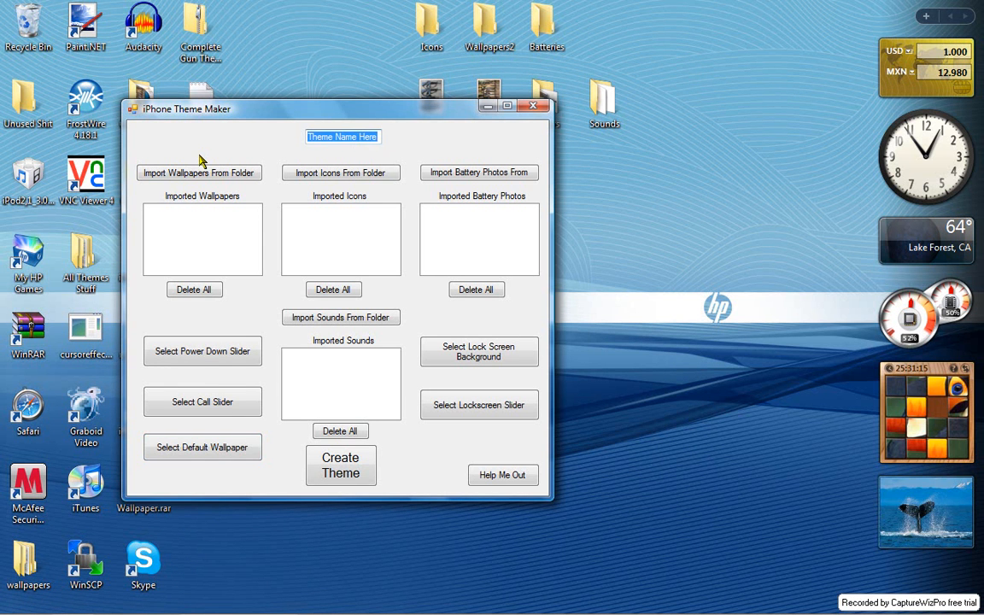
{"action": "type", "text": "guns2"}
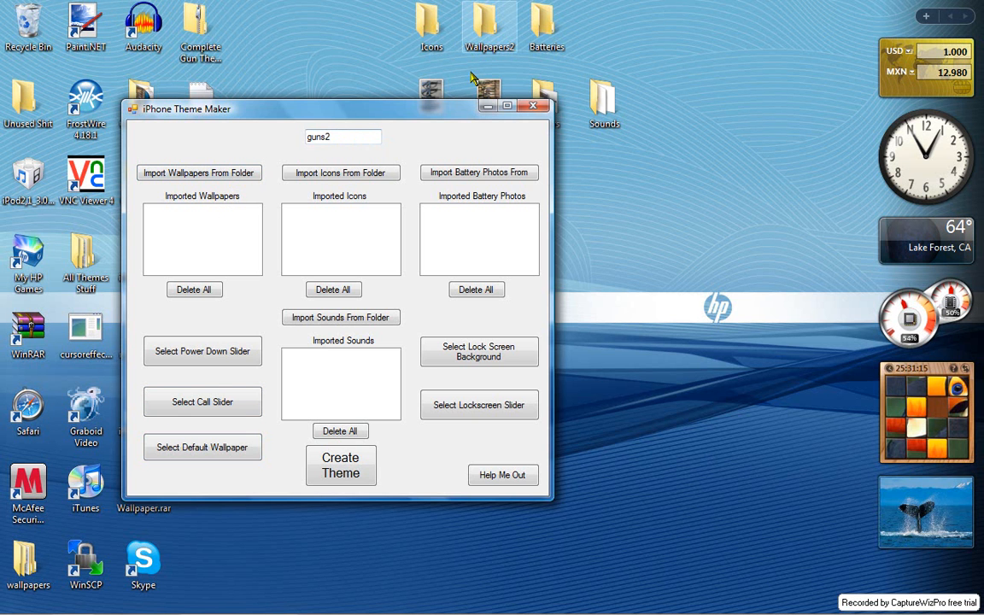
- Import the theme's wallpapers from the Wallpapers2 folder on the desktop
{"action": "left_click", "coordinate": [188, 175]}
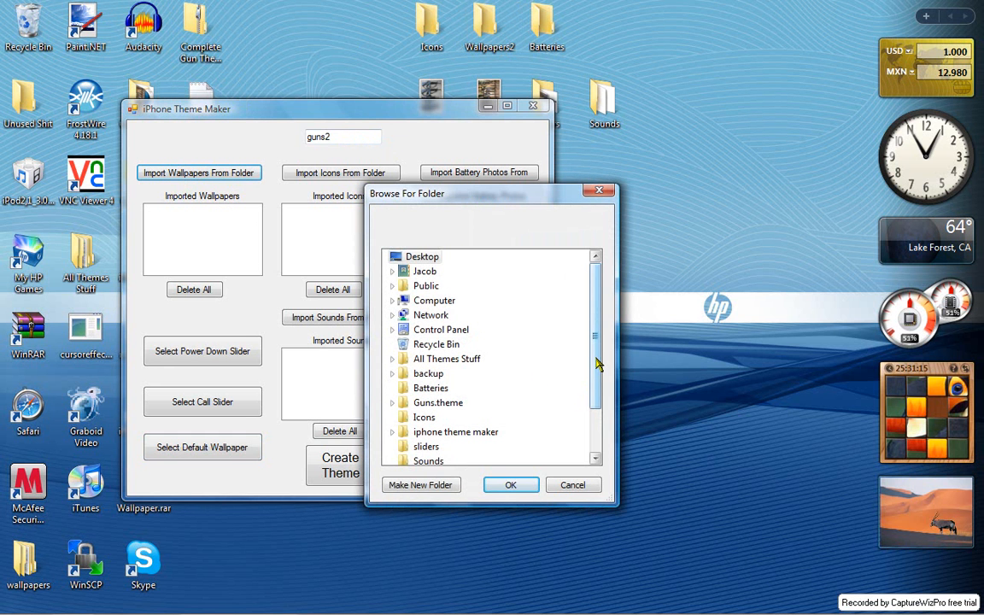
{"action": "left_click_drag", "start_coordinate": [597, 364], "coordinate": [581, 418]}
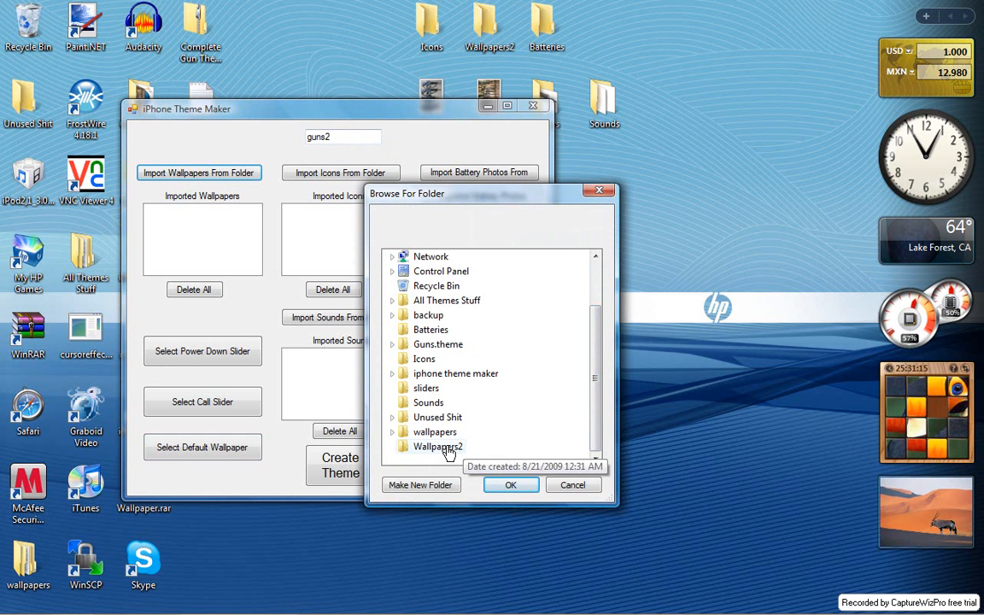
{"action": "left_click", "coordinate": [440, 447]}
{"action": "left_click", "coordinate": [510, 484]}
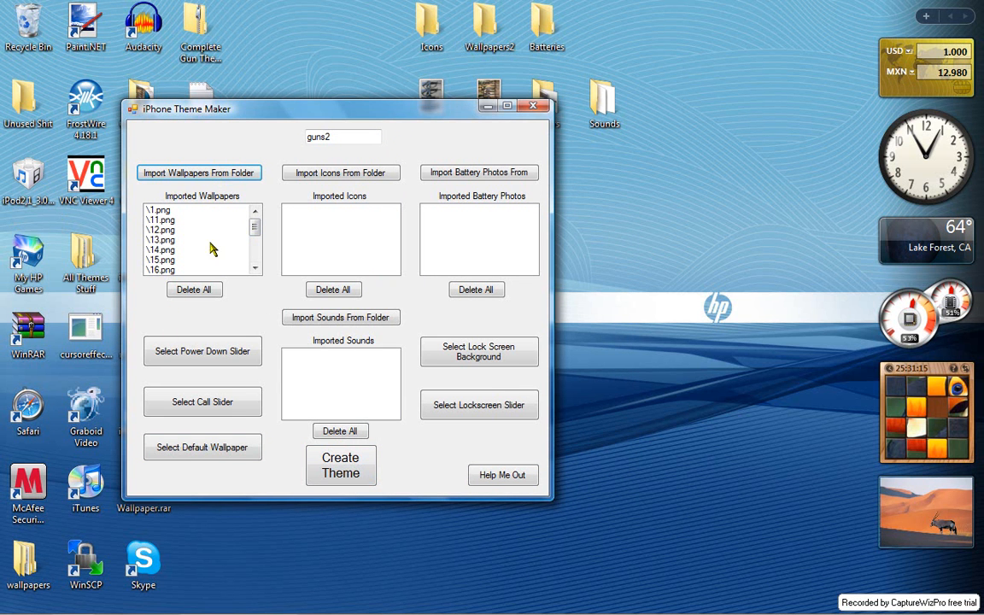
- Choose 8.png from the desktop as the theme's default wallpaper
{"action": "left_click", "coordinate": [209, 452]}
{"action": "left_click_drag", "start_coordinate": [578, 256], "coordinate": [572, 441]}
{"action": "scroll", "coordinate": [573, 414], "scroll_direction": "up", "scroll_amount": 5}
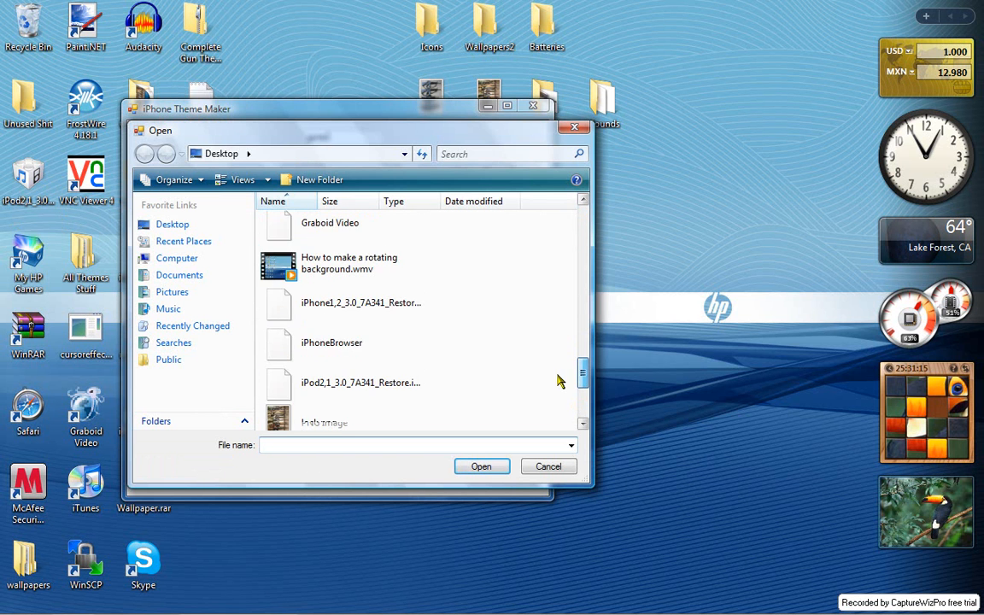
{"action": "scroll", "coordinate": [559, 340], "scroll_direction": "up", "scroll_amount": 2}
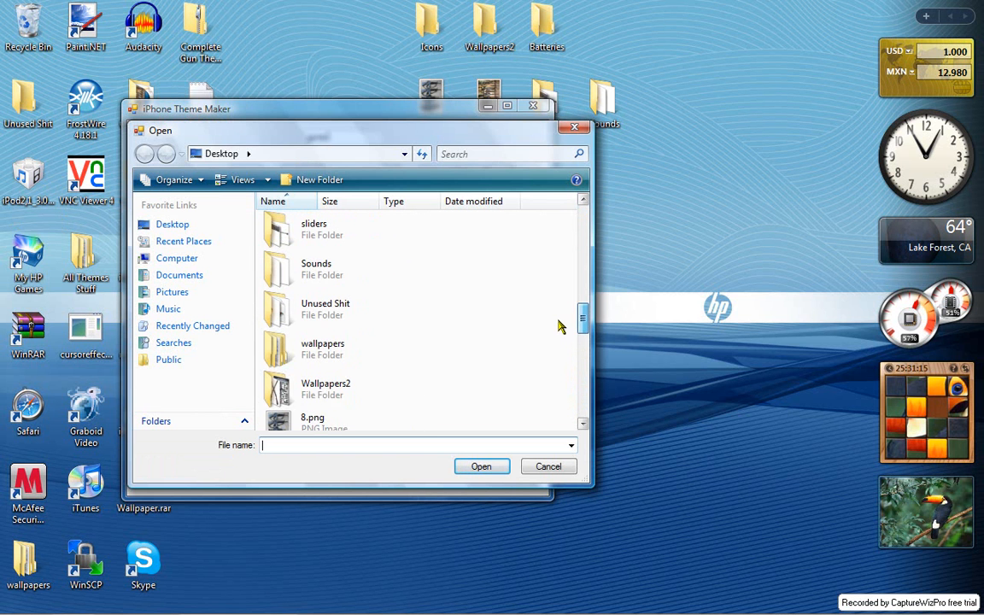
{"action": "left_click", "coordinate": [322, 418]}
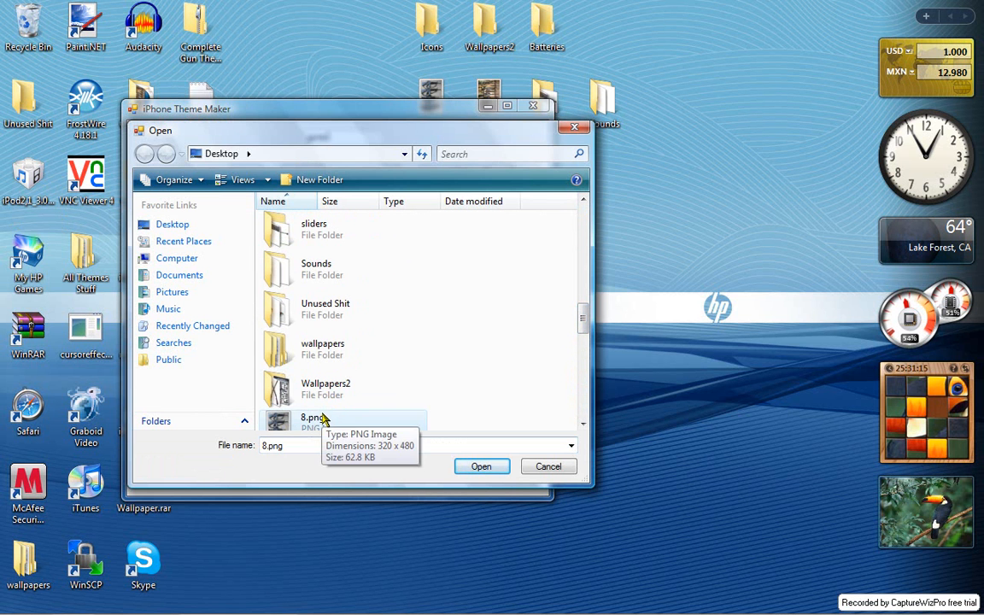
{"action": "left_click", "coordinate": [478, 468]}
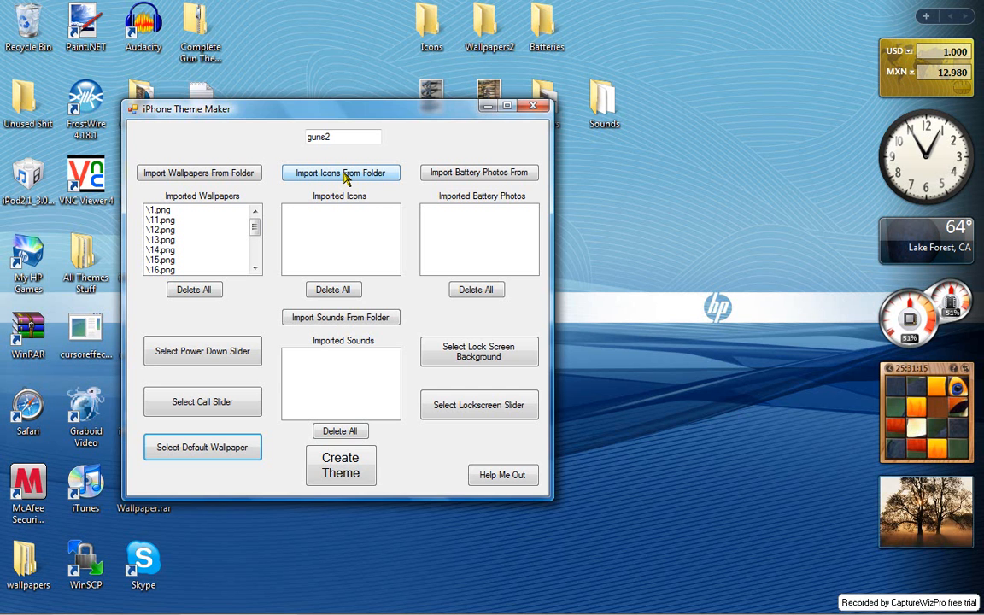
- Import the theme's icons from the Icons folder on the desktop
{"action": "left_click", "coordinate": [345, 174]}
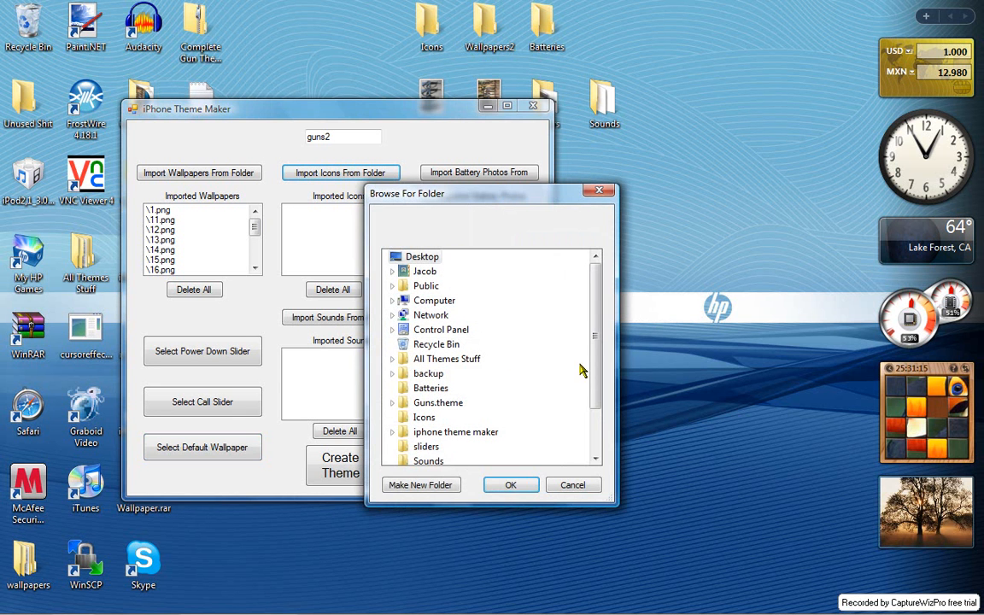
{"action": "left_click", "coordinate": [420, 417]}
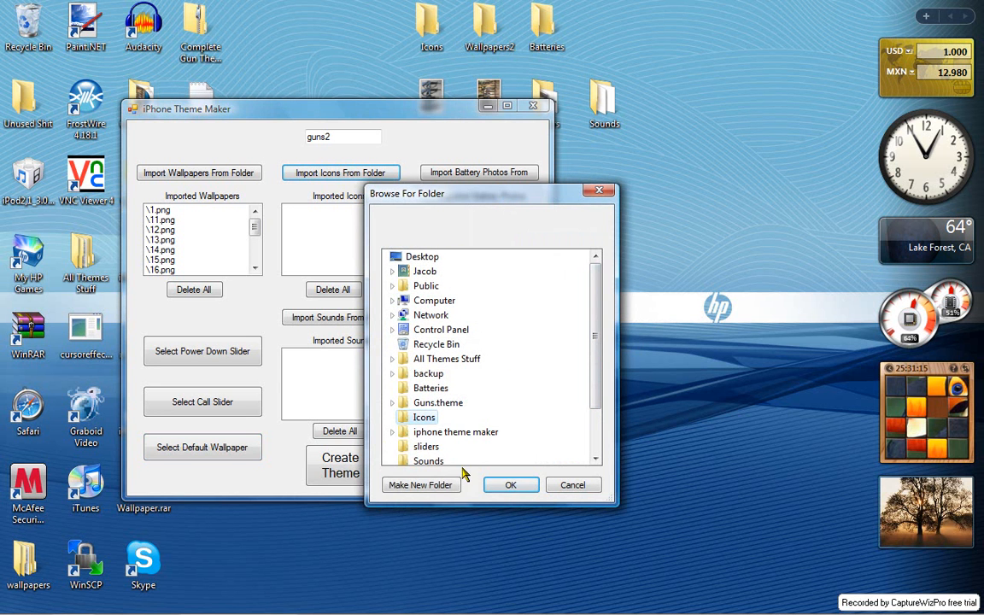
{"action": "left_click", "coordinate": [520, 486]}
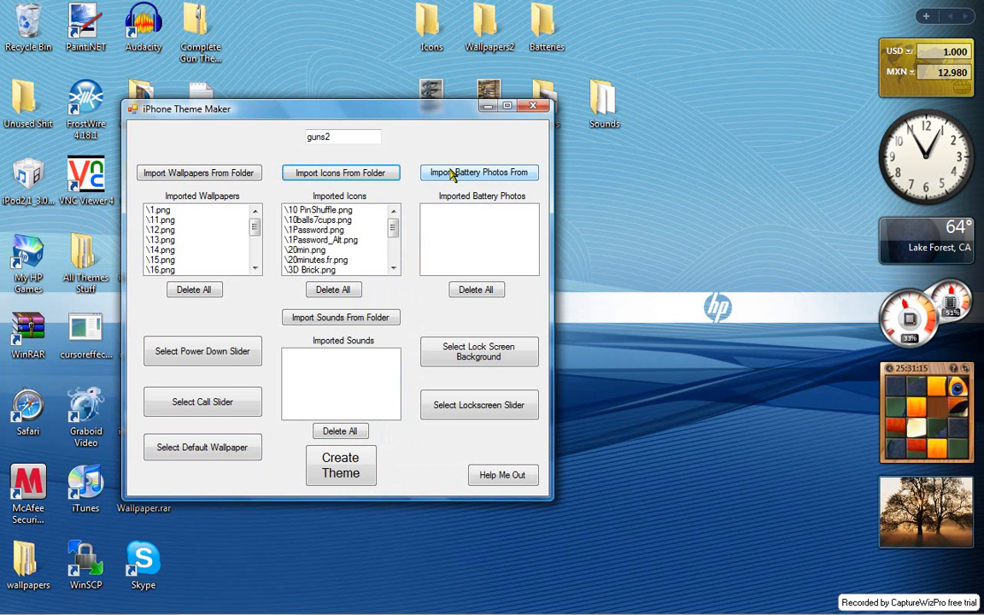
- Import the theme's battery photos from the Batteries folder on the desktop
{"action": "left_click", "coordinate": [450, 173]}
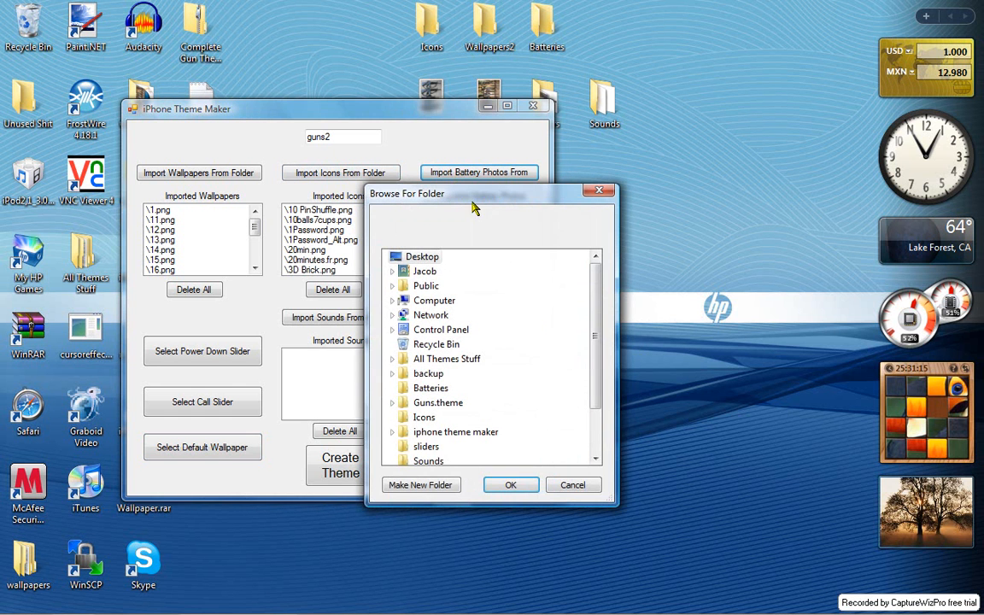
{"action": "left_click", "coordinate": [430, 388]}
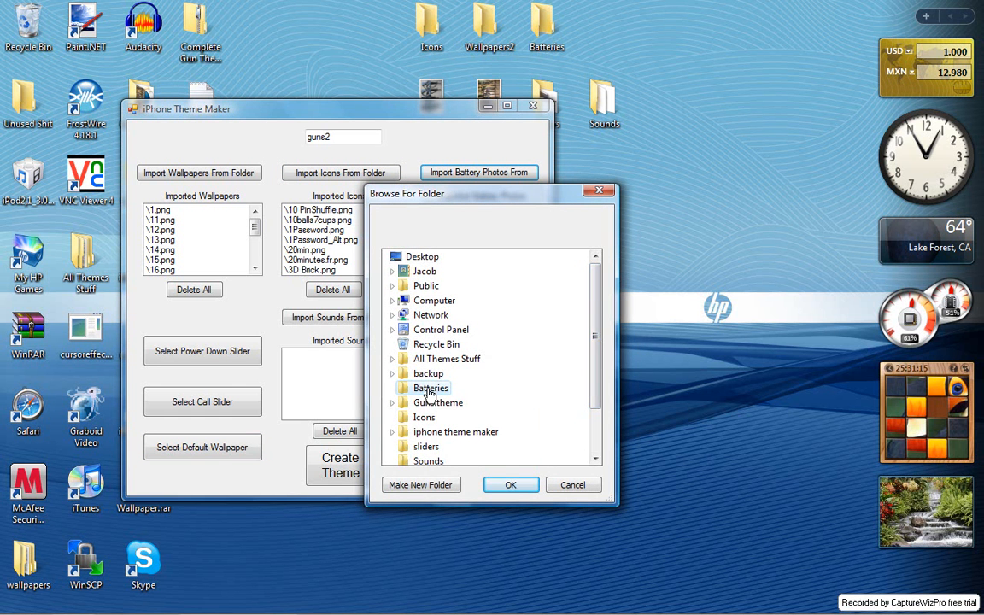
{"action": "left_click", "coordinate": [511, 484]}
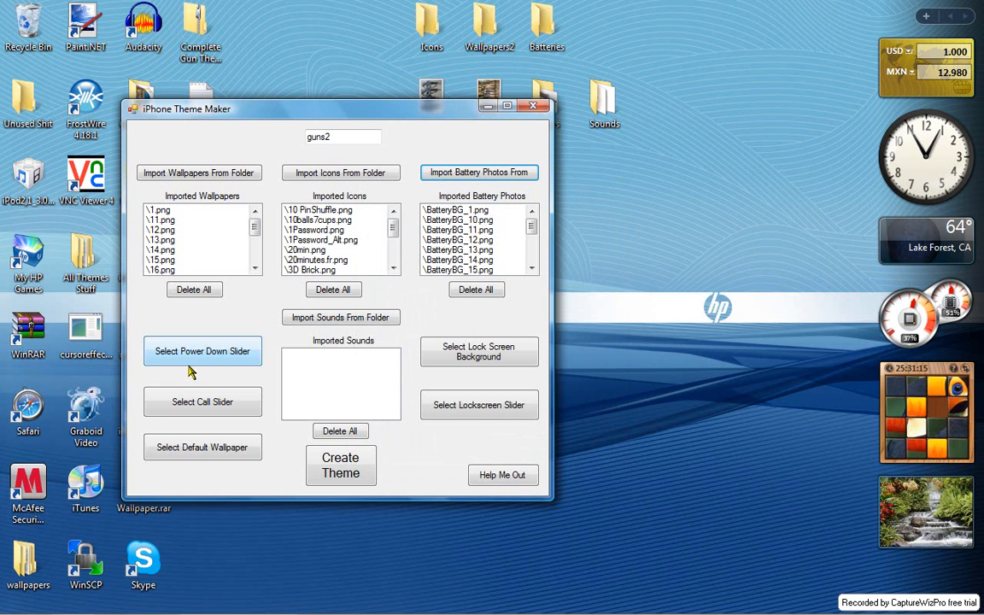
- Import the theme's sounds from the Sounds folder on the desktop
{"action": "left_click", "coordinate": [340, 318]}
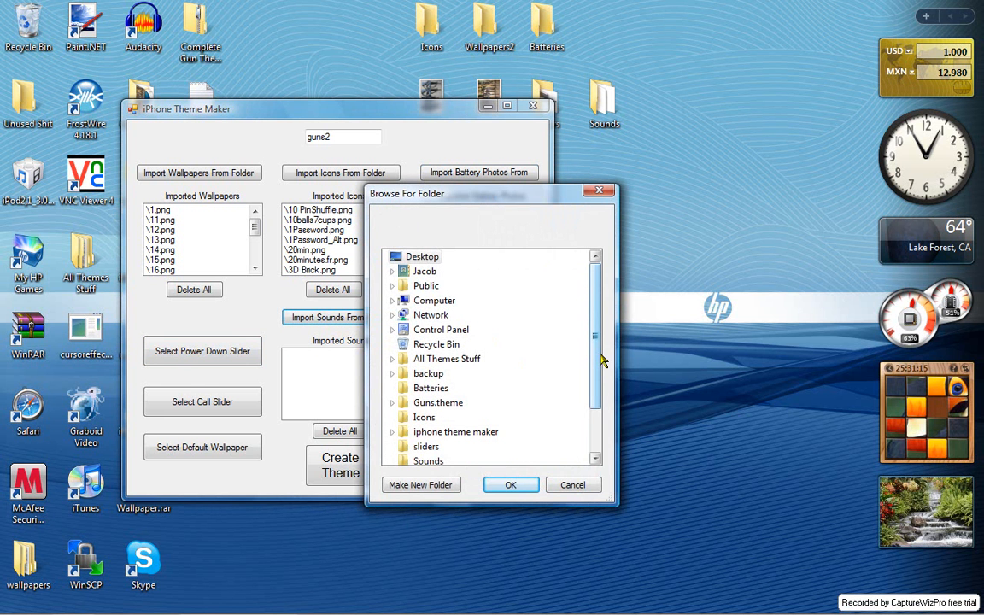
{"action": "left_click_drag", "start_coordinate": [601, 360], "coordinate": [593, 391]}
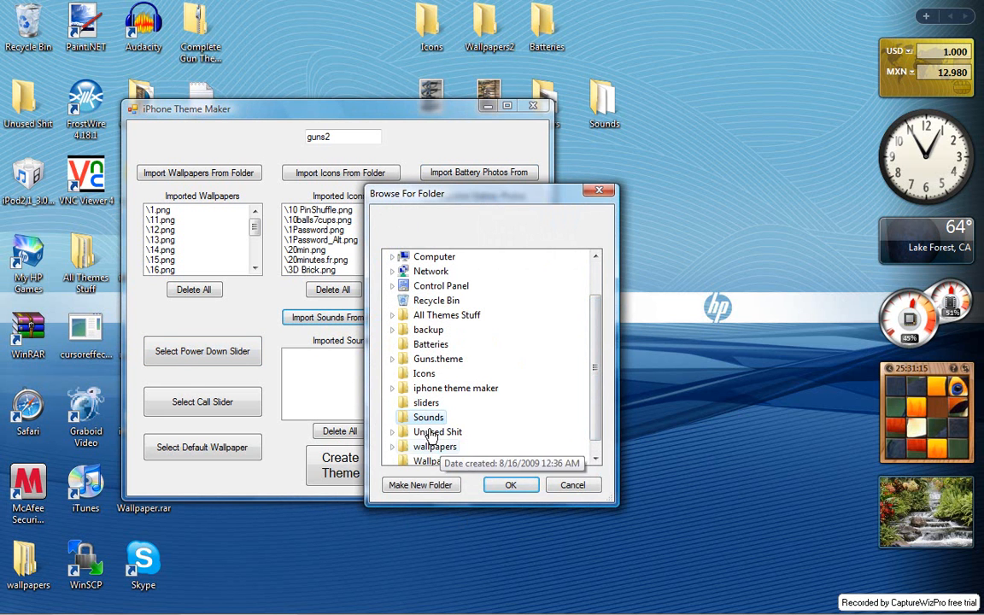
{"action": "left_click", "coordinate": [506, 485]}
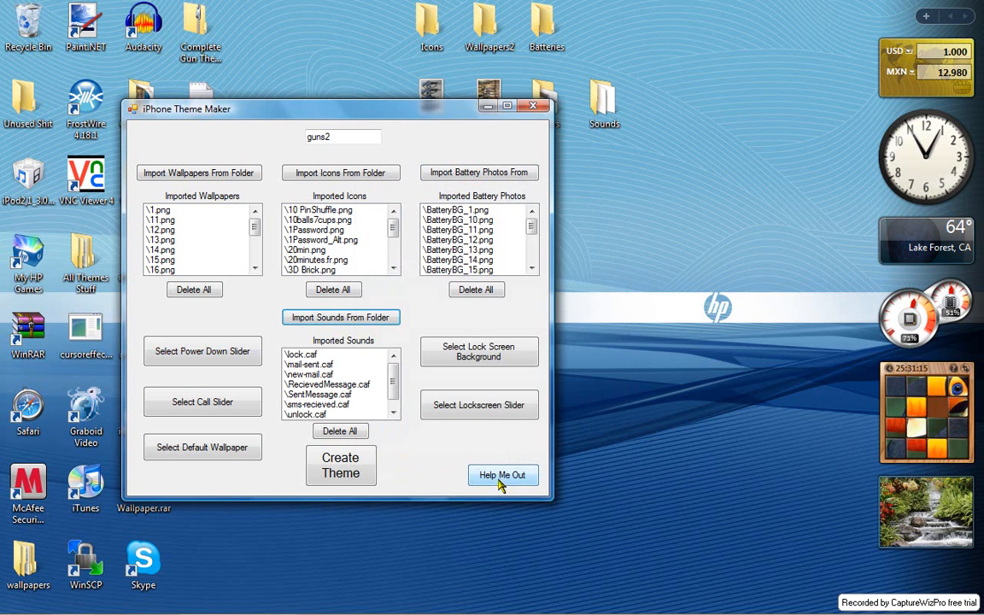
- Choose the powerslider image from the desktop's sliders folder as the theme's power down slider
{"action": "left_click", "coordinate": [207, 353]}
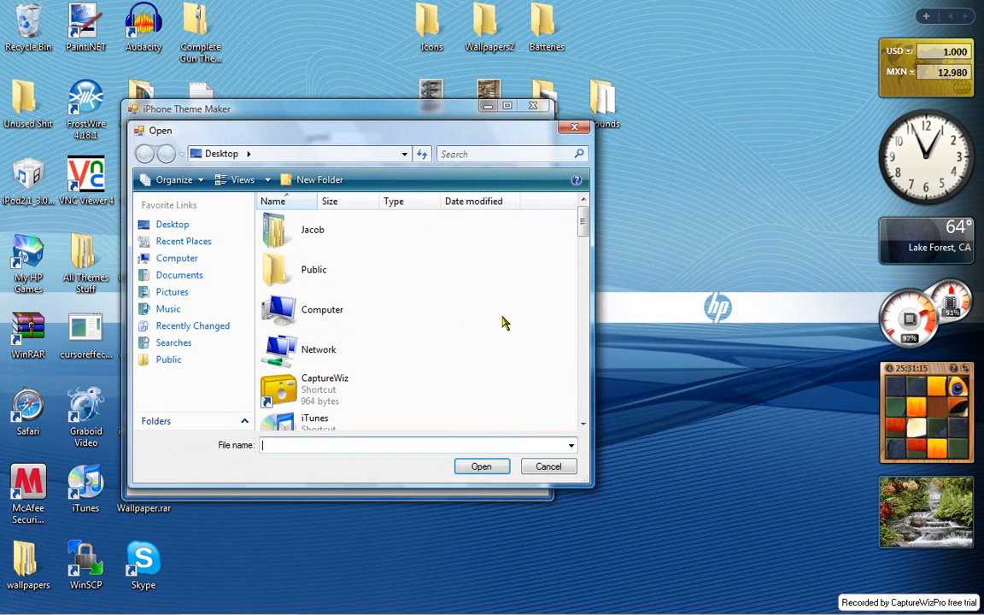
{"action": "left_click_drag", "start_coordinate": [581, 222], "coordinate": [566, 315]}
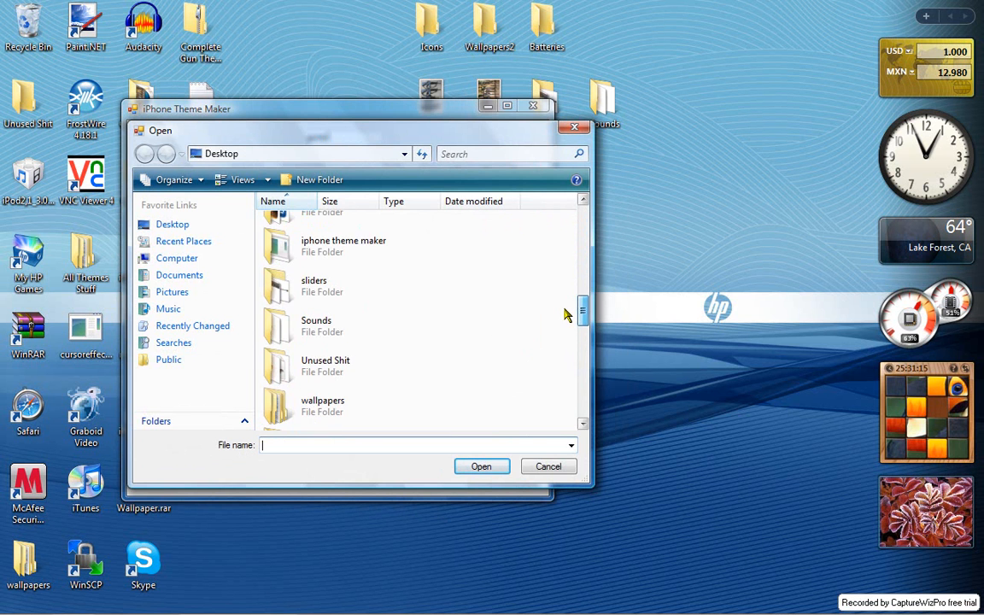
{"action": "double_click", "coordinate": [359, 293]}
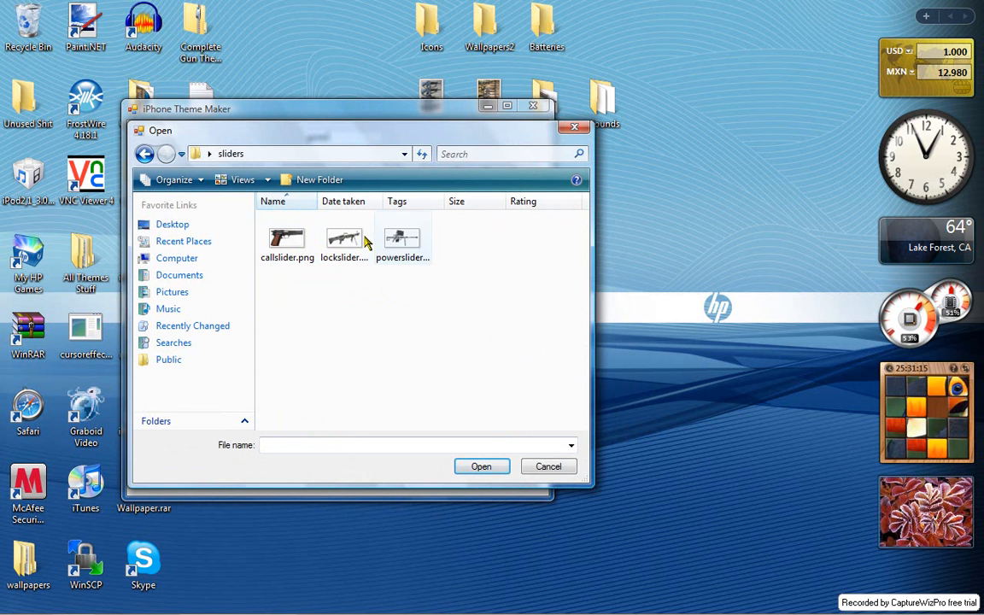
{"action": "left_click", "coordinate": [402, 243]}
{"action": "left_click", "coordinate": [485, 468]}
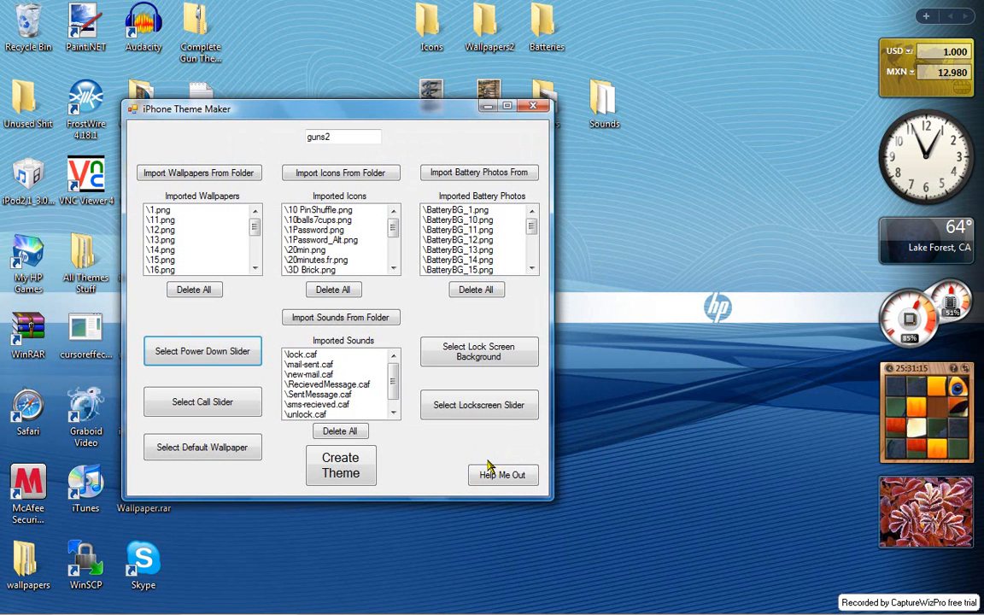
- Choose callslider.png as the call slider and the lockslider image as the lockscreen slider, both from the sliders folder
{"action": "left_click", "coordinate": [218, 401]}
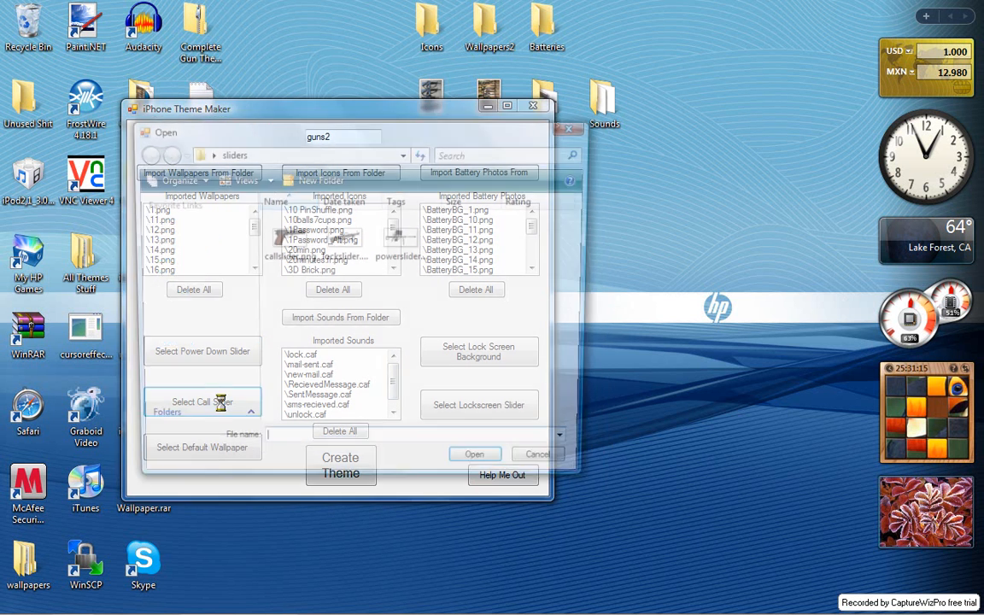
{"action": "double_click", "coordinate": [344, 244]}
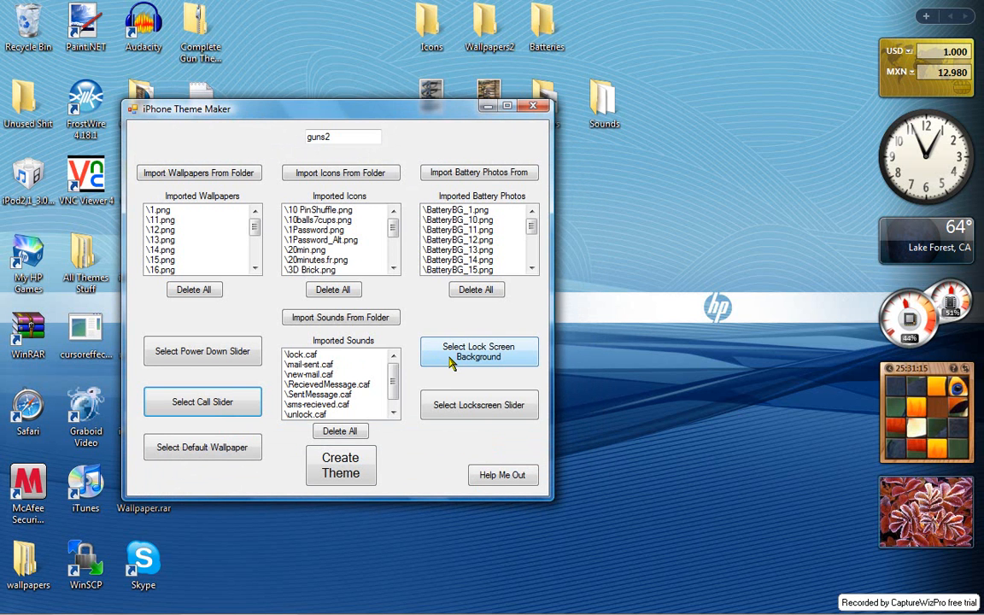
{"action": "left_click", "coordinate": [450, 410]}
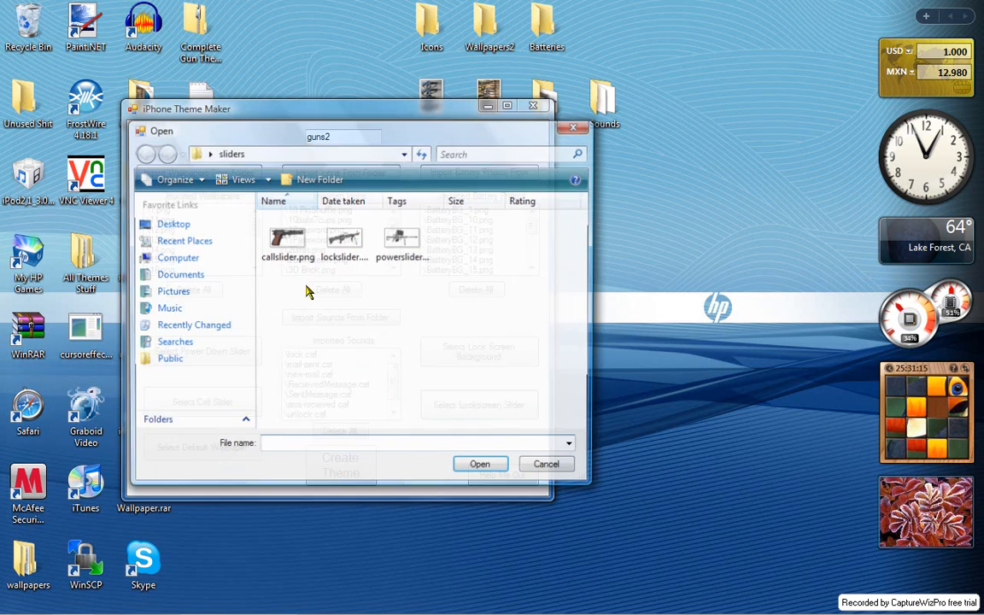
{"action": "left_click", "coordinate": [341, 251]}
{"action": "left_click", "coordinate": [479, 463]}
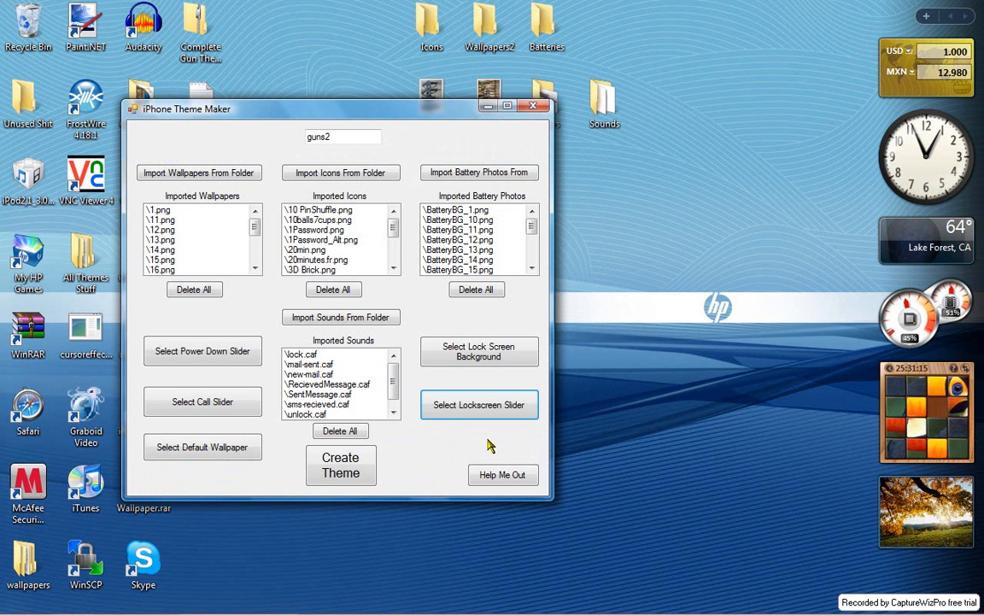
- Choose lock.png from the desktop as the theme's lock screen background
{"action": "left_click", "coordinate": [491, 359]}
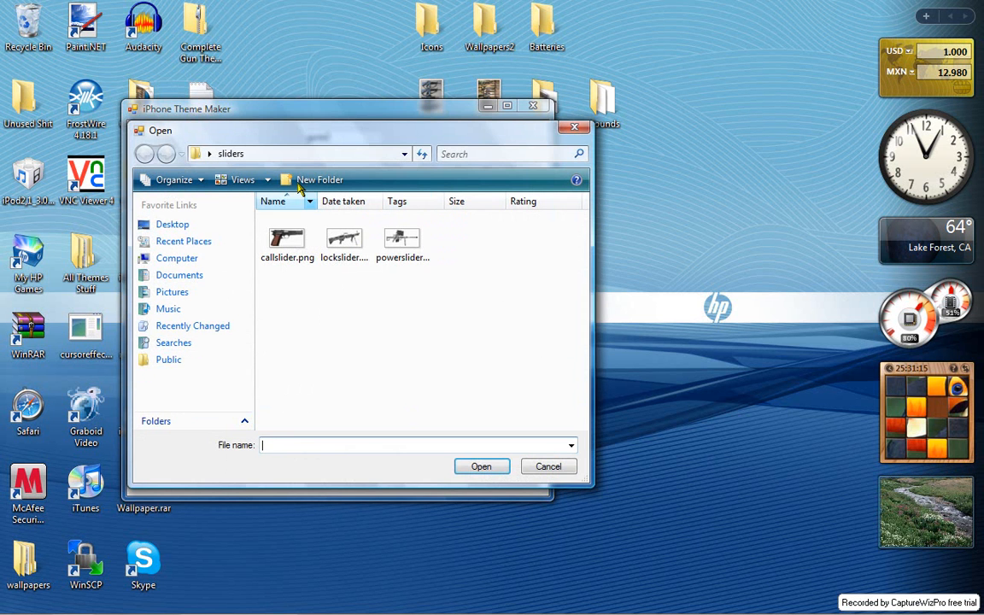
{"action": "left_click", "coordinate": [193, 152]}
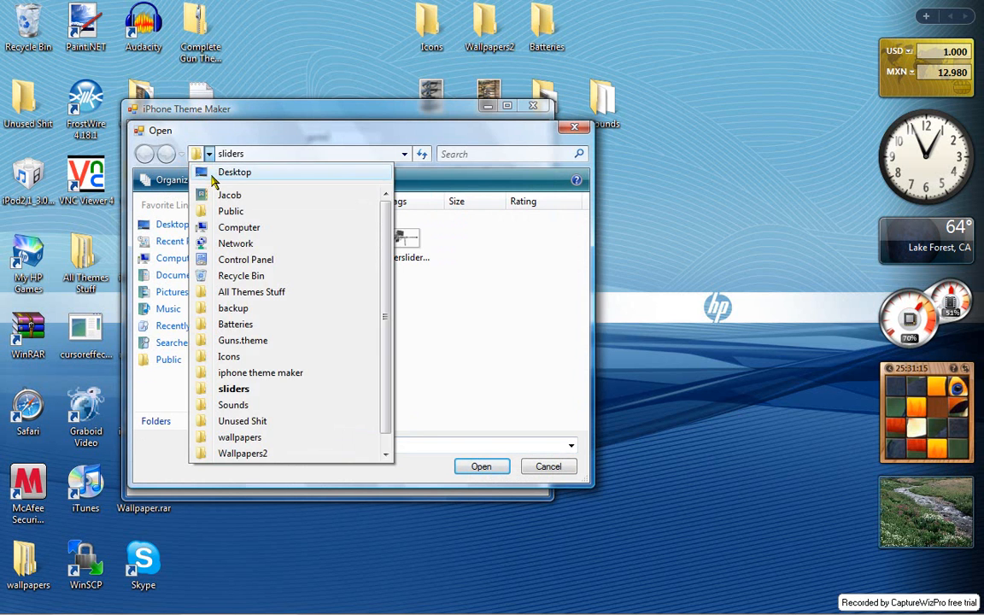
{"action": "left_click", "coordinate": [213, 174]}
{"action": "left_click_drag", "start_coordinate": [581, 304], "coordinate": [559, 399]}
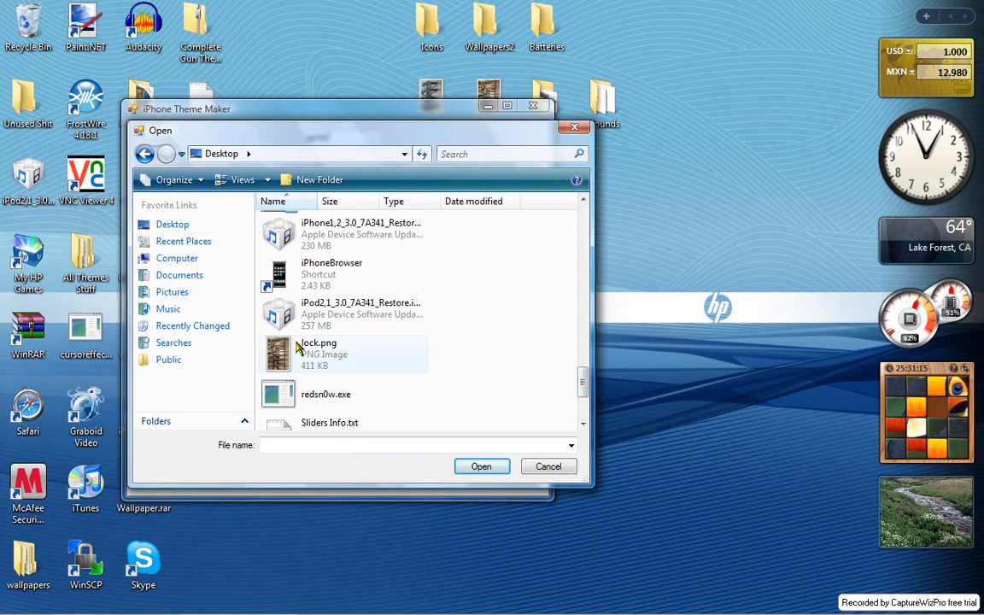
{"action": "left_click", "coordinate": [381, 359]}
{"action": "left_click", "coordinate": [481, 466]}
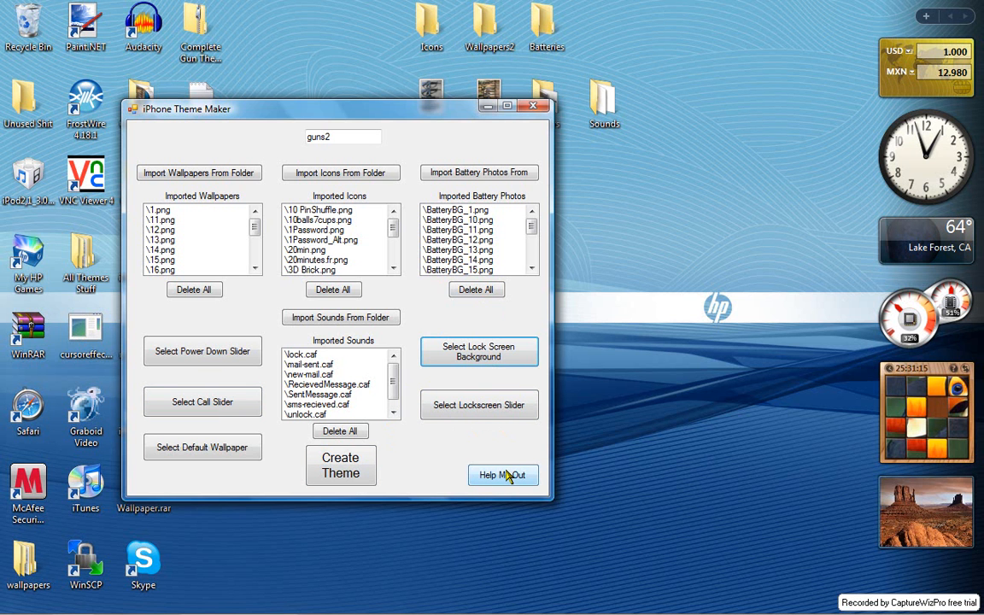
- Create the theme with the desktop as its destination folder and minimize the theme maker window
{"action": "left_click", "coordinate": [349, 478]}
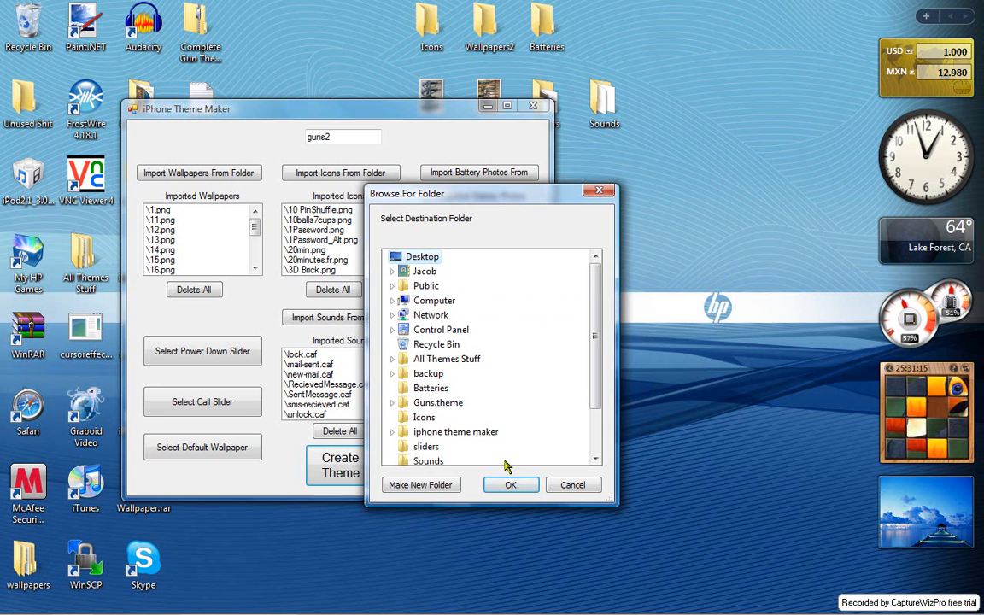
{"action": "left_click", "coordinate": [507, 485]}
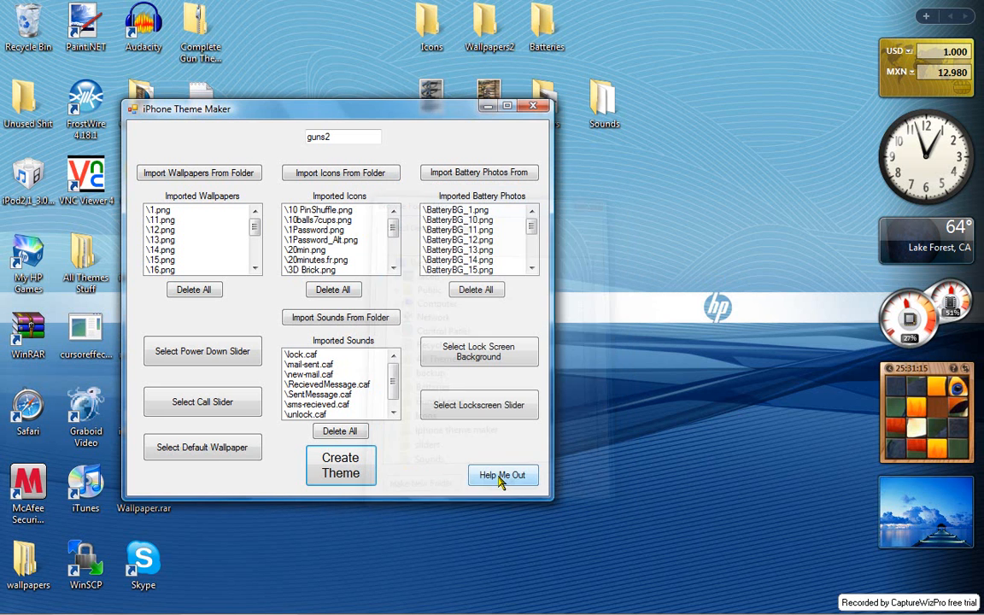
{"action": "left_click", "coordinate": [488, 105]}
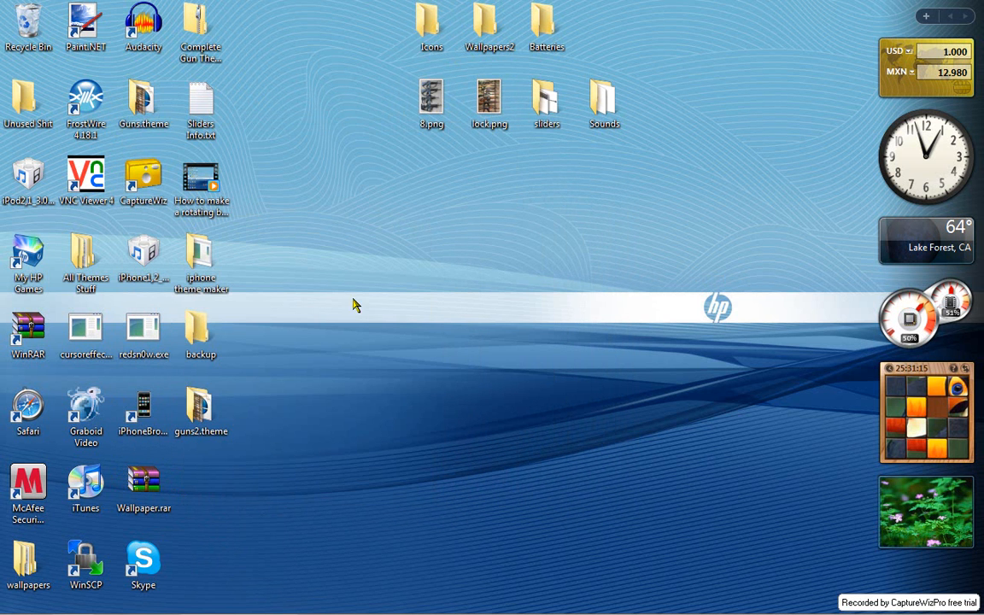
- Examine the generated guns2.theme folder, including UISounds and the com.apple.springboard and com.apple.TelephonyUI bundles, and close its window
{"action": "double_click", "coordinate": [221, 427]}
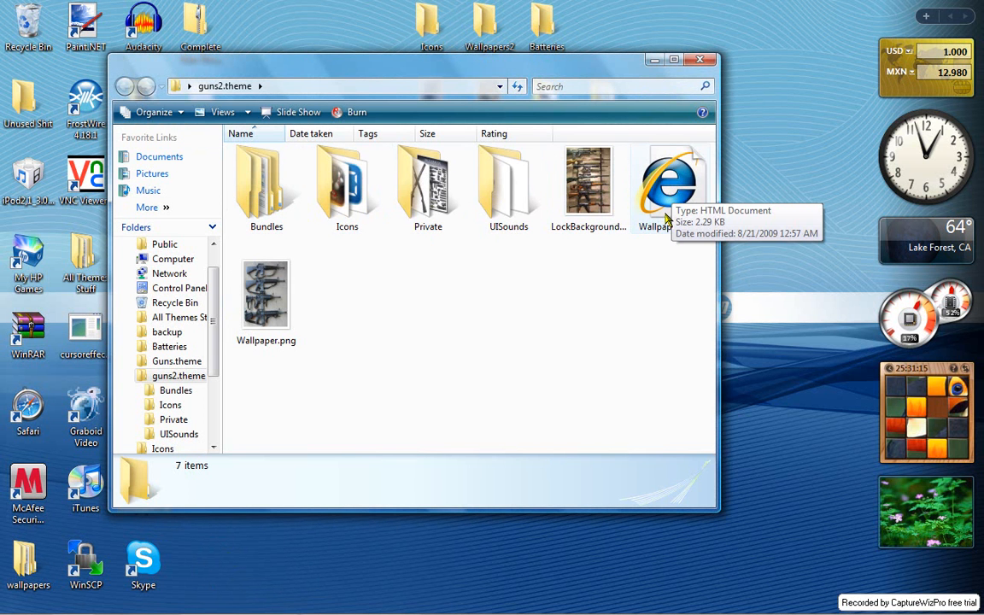
{"action": "double_click", "coordinate": [510, 209]}
{"action": "left_click", "coordinate": [123, 86]}
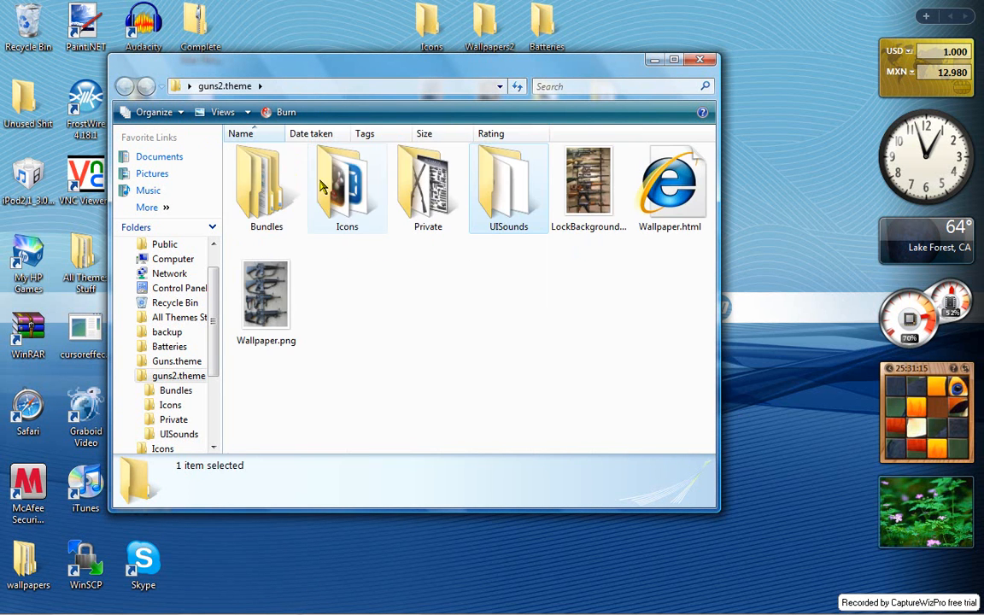
{"action": "double_click", "coordinate": [282, 167]}
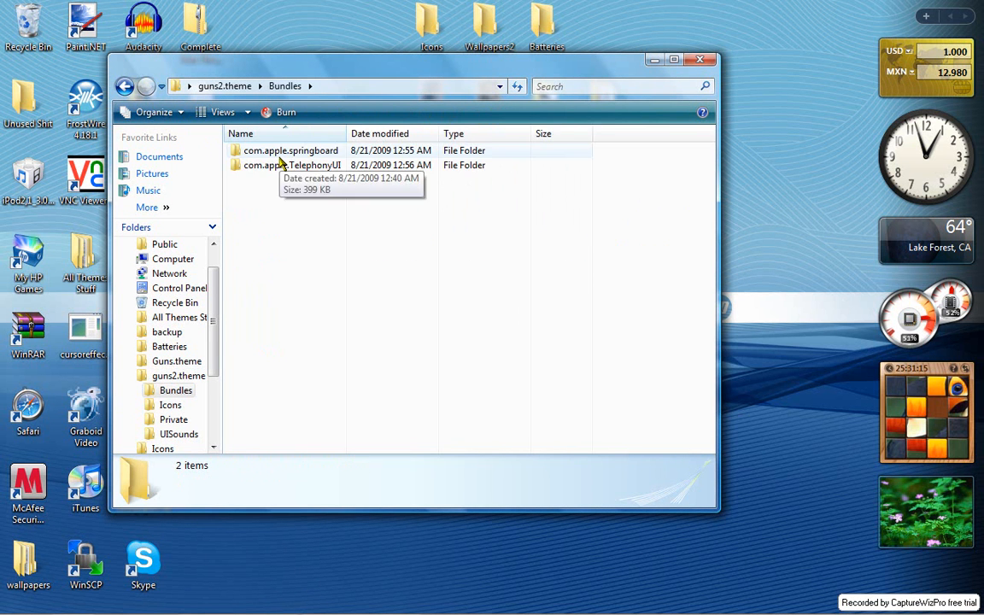
{"action": "double_click", "coordinate": [280, 150]}
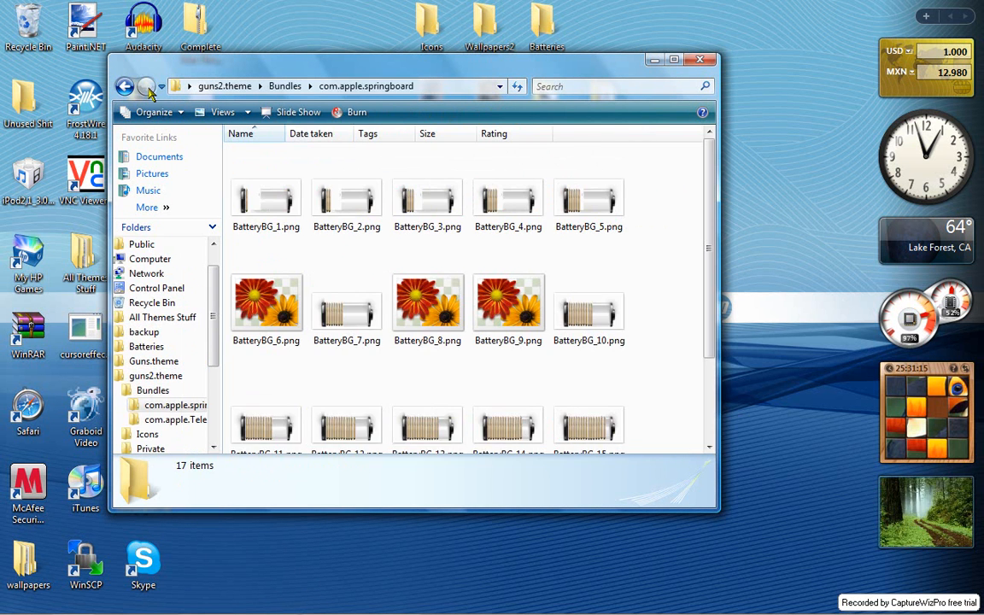
{"action": "left_click", "coordinate": [130, 86]}
{"action": "double_click", "coordinate": [270, 167]}
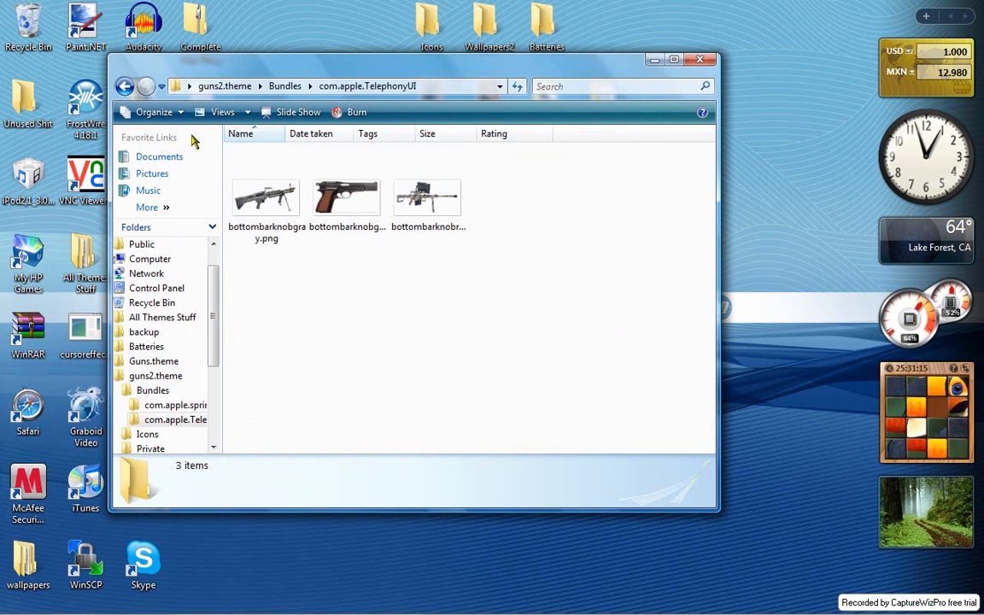
{"action": "left_click", "coordinate": [125, 86]}
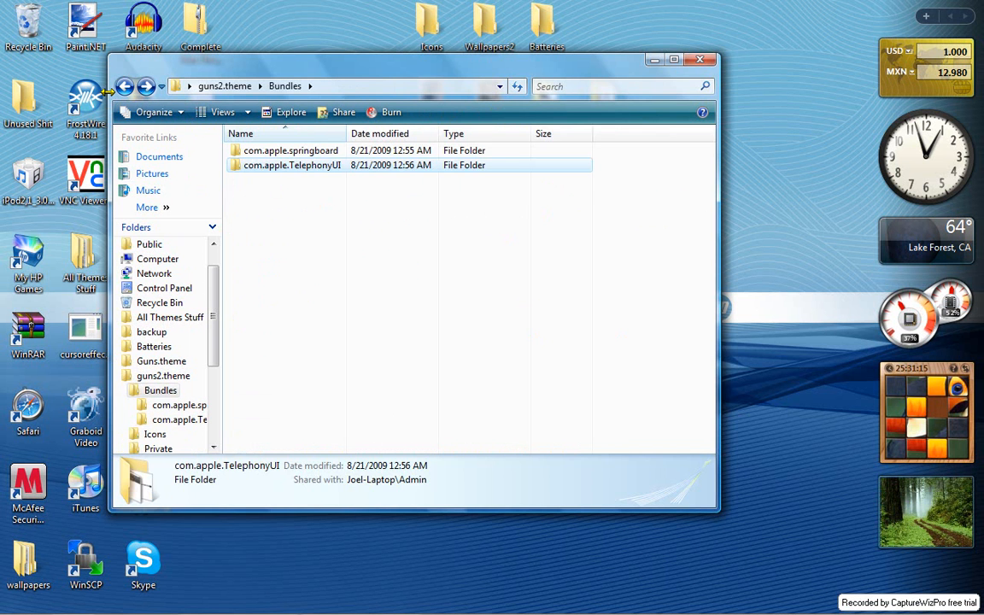
{"action": "left_click", "coordinate": [125, 86]}
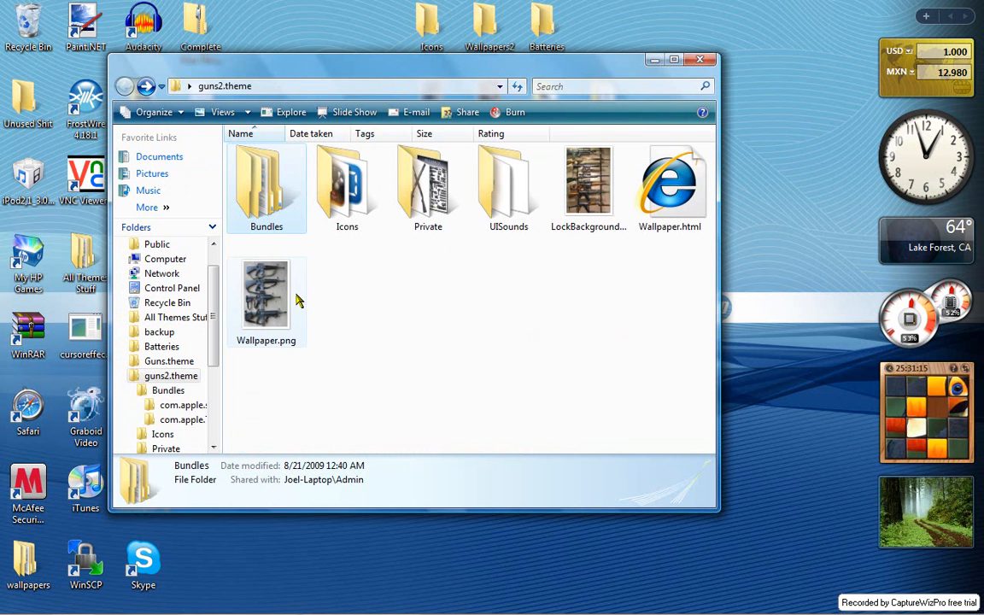
{"action": "left_click", "coordinate": [699, 62]}
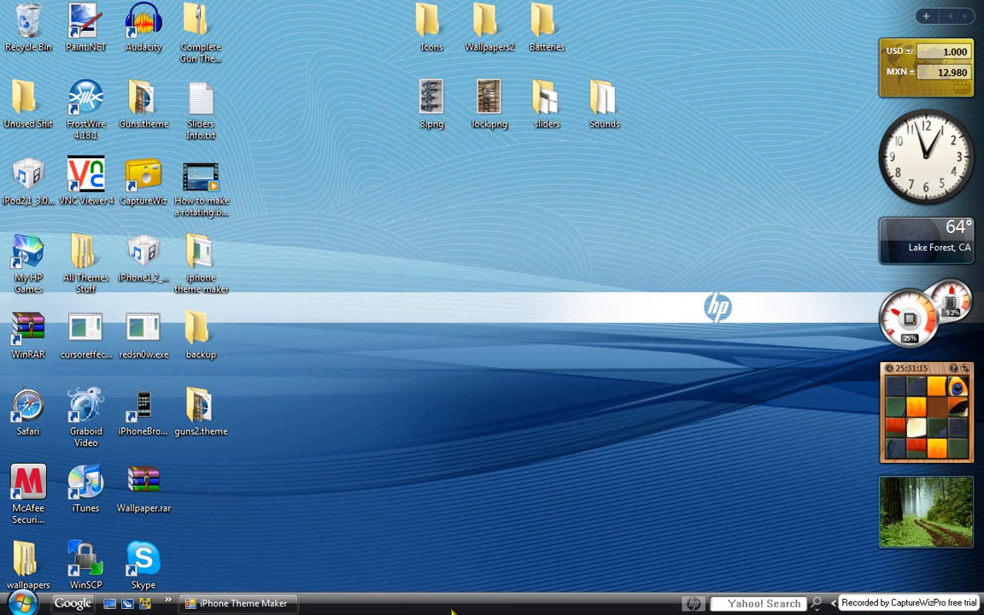
- Restore the minimized iPhone Theme Maker window and close the program
{"action": "left_click", "coordinate": [256, 604]}
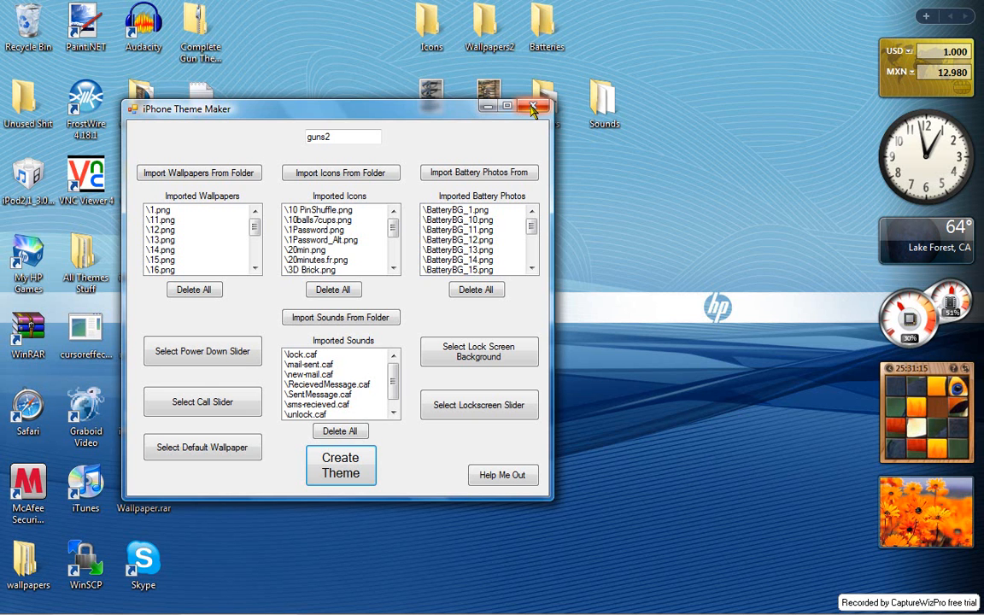
{"action": "left_click", "coordinate": [533, 108]}
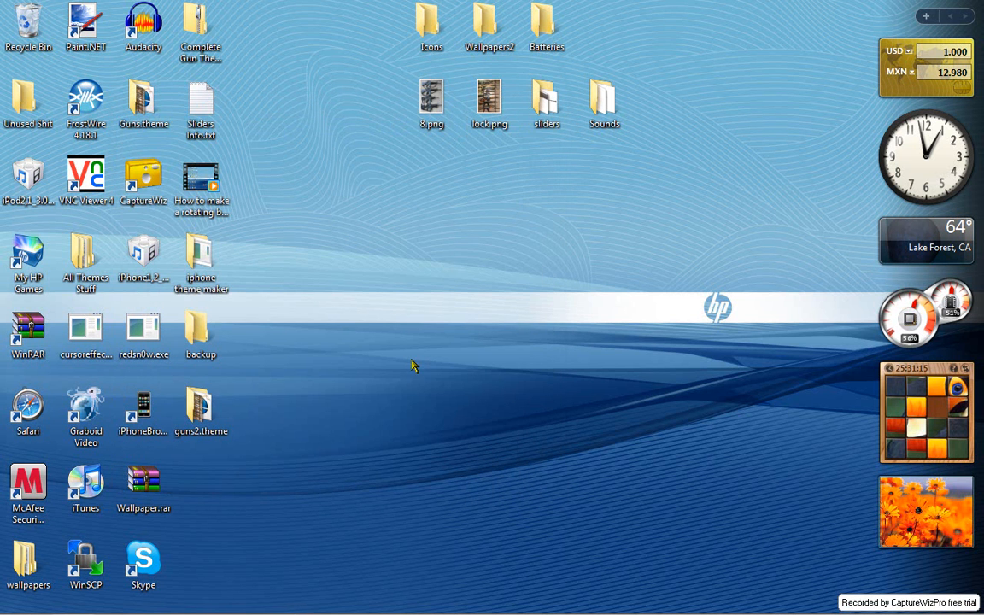